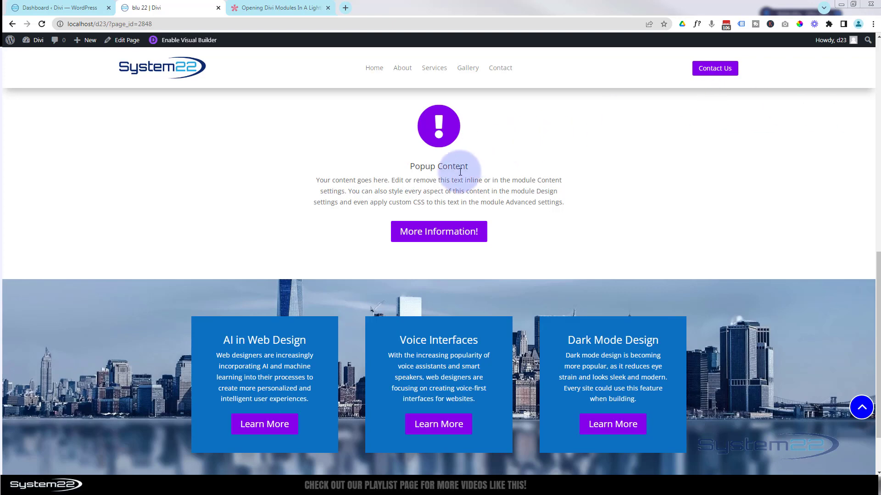
# Preview the existing popup, trying its Name field and browsing the gallery images, then close it.
pyautogui.click(442, 236)
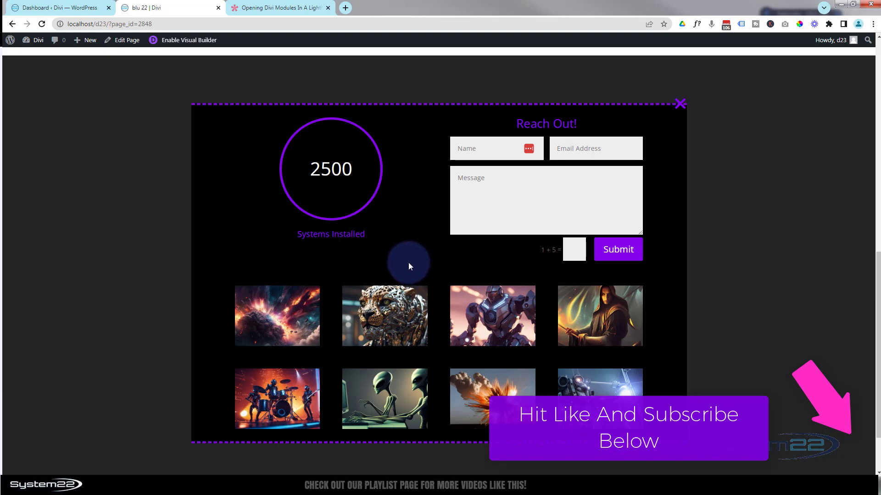
pyautogui.click(482, 146)
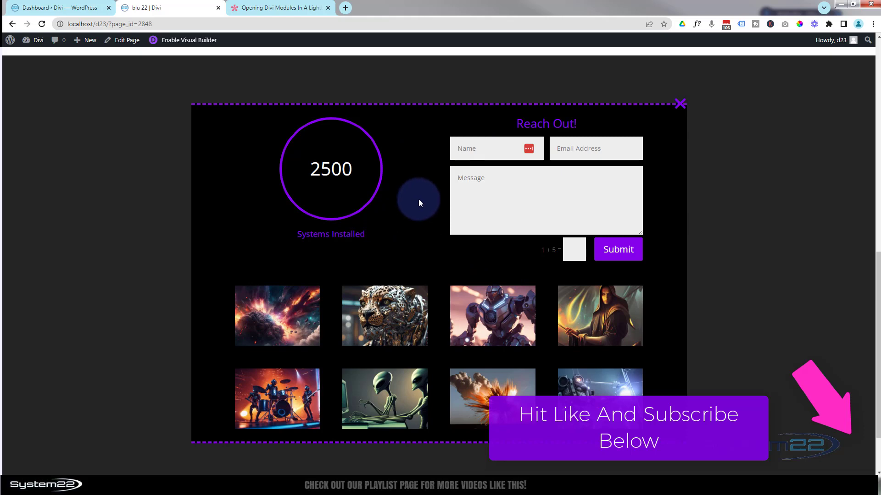
pyautogui.click(296, 330)
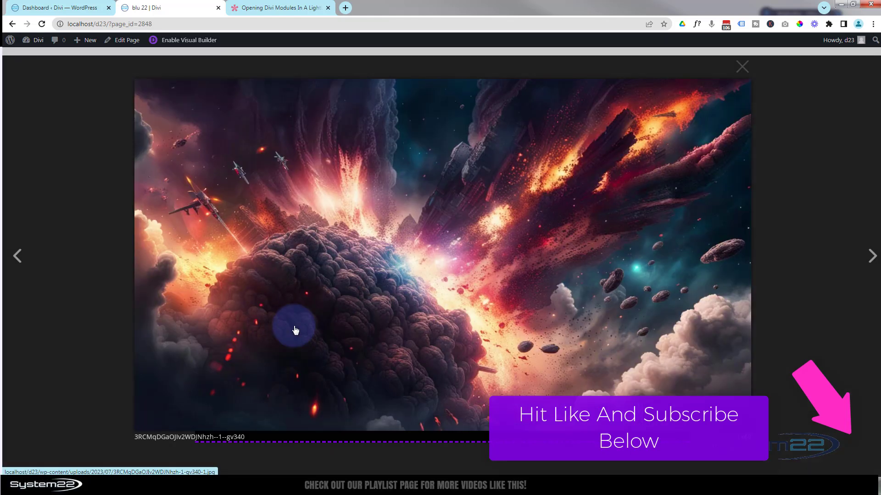
pyautogui.click(869, 259)
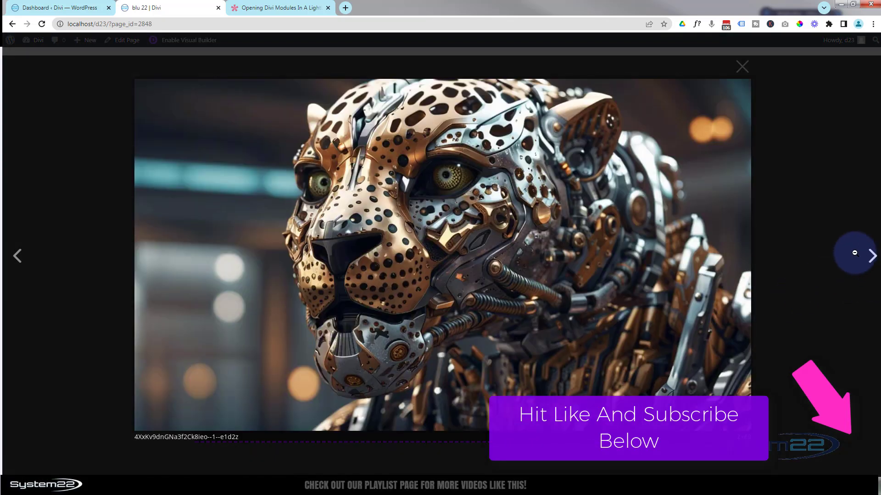
pyautogui.click(821, 158)
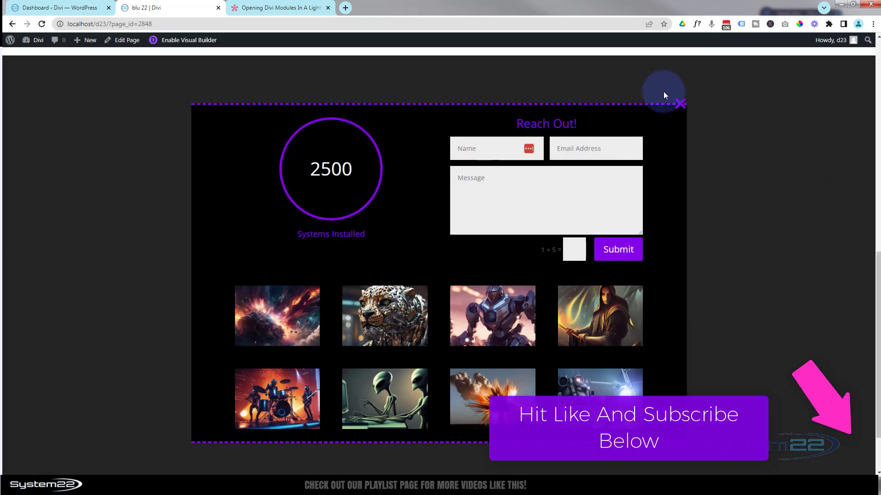
pyautogui.click(680, 104)
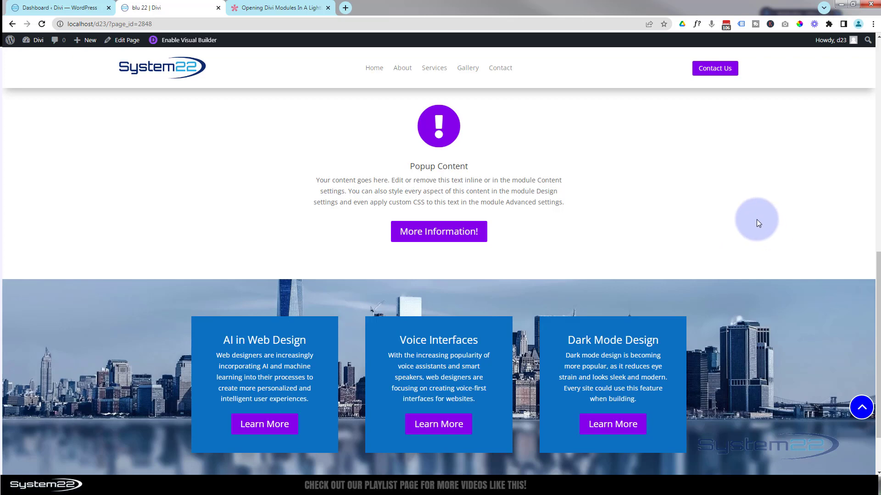
# Enable the Visual Builder and delete the More Information! button and the dark contact-form section.
pyautogui.click(184, 42)
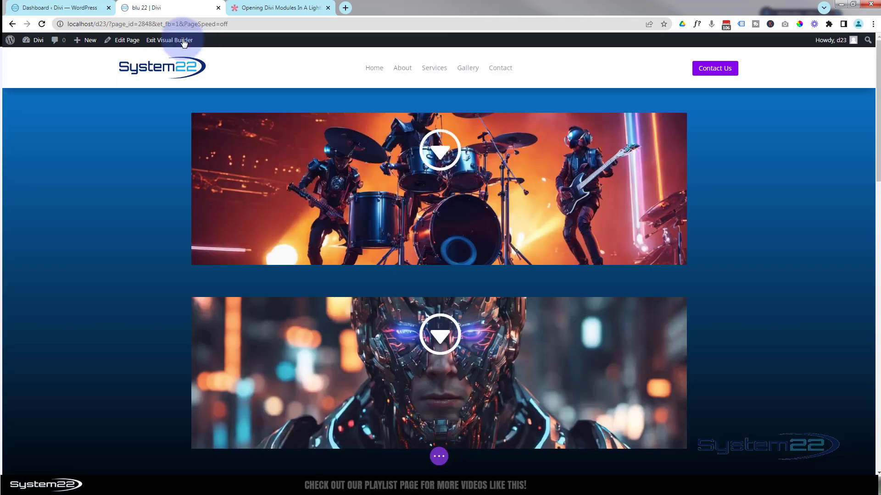
pyautogui.scroll(-5, 322, 228)
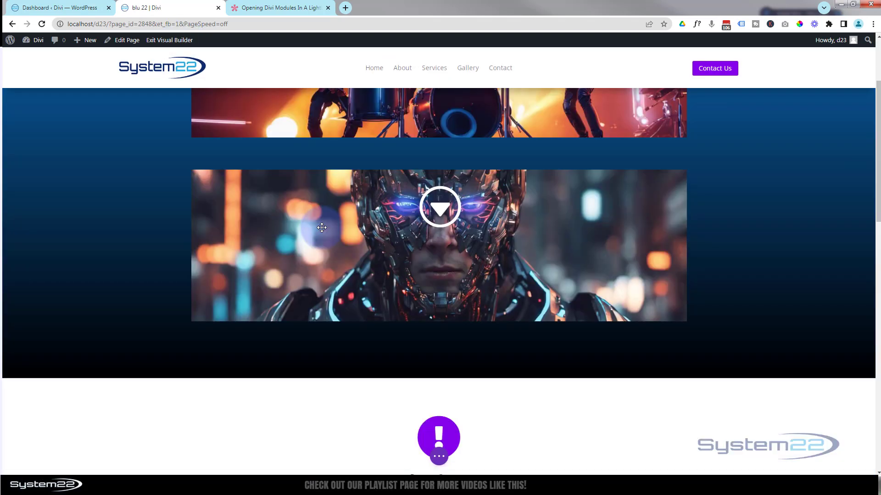
pyautogui.scroll(-2, 321, 228)
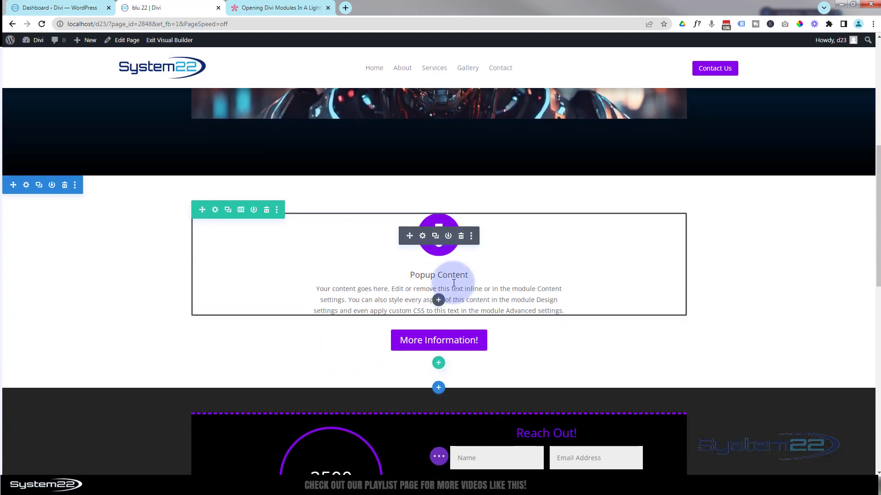
pyautogui.click(461, 335)
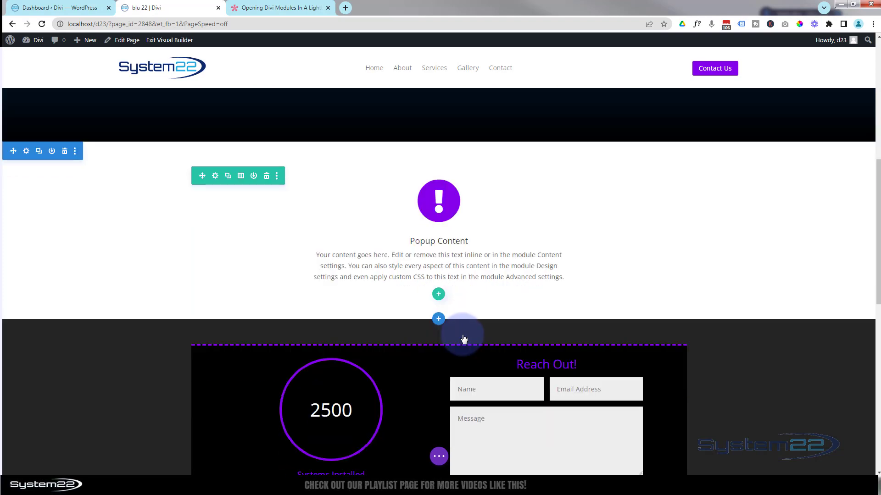
pyautogui.scroll(-2, 405, 305)
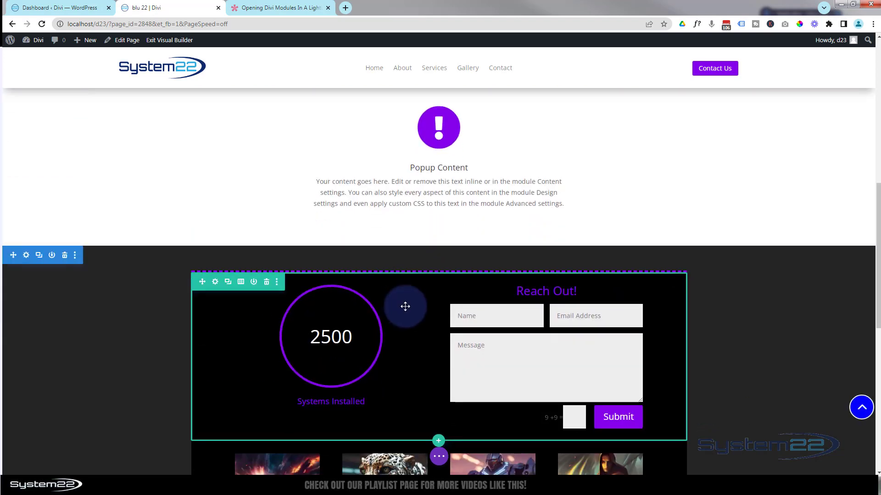
pyautogui.click(65, 260)
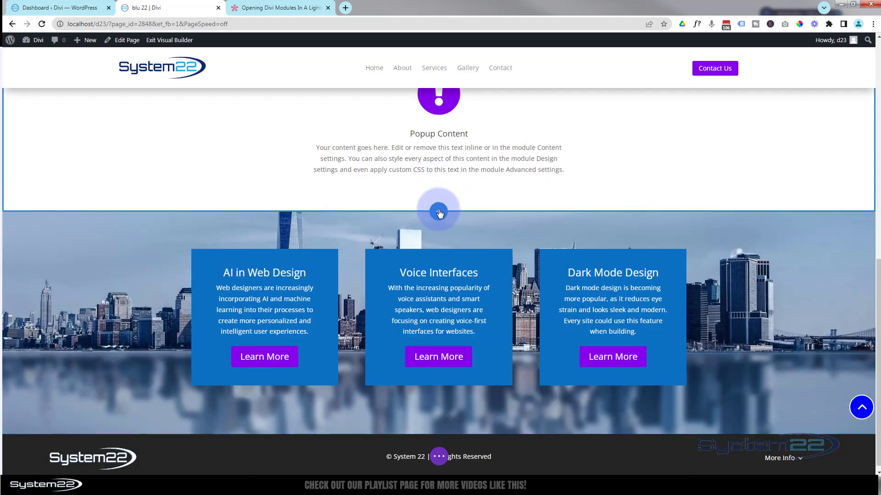
# Add a regular section above the blue cards with a two-column row and a Call To Action module.
pyautogui.click(438, 213)
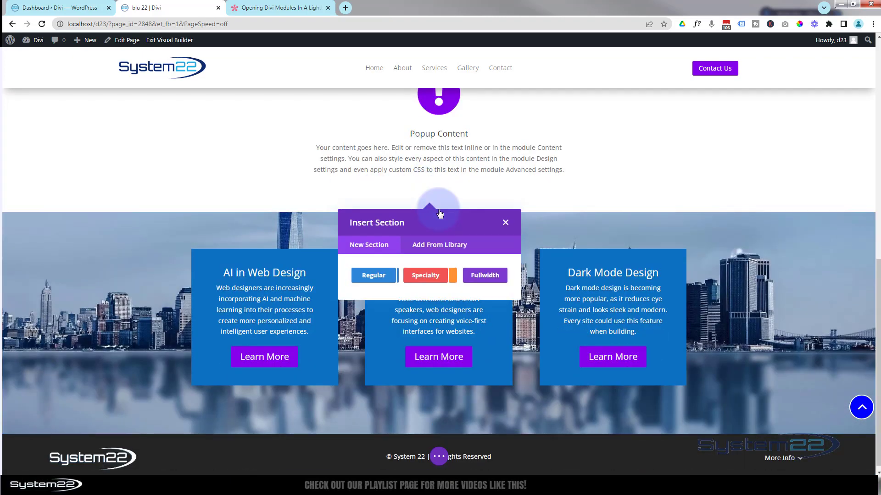
pyautogui.click(380, 274)
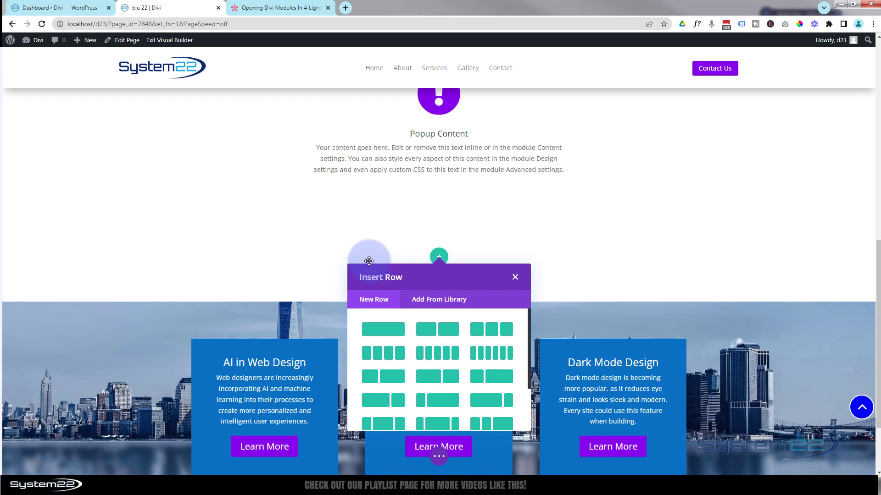
pyautogui.scroll(-1, 324, 248)
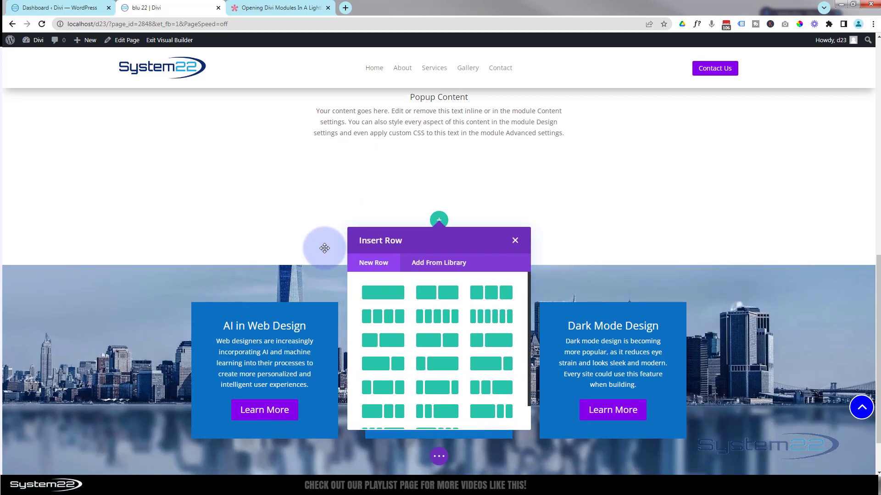
pyautogui.click(429, 295)
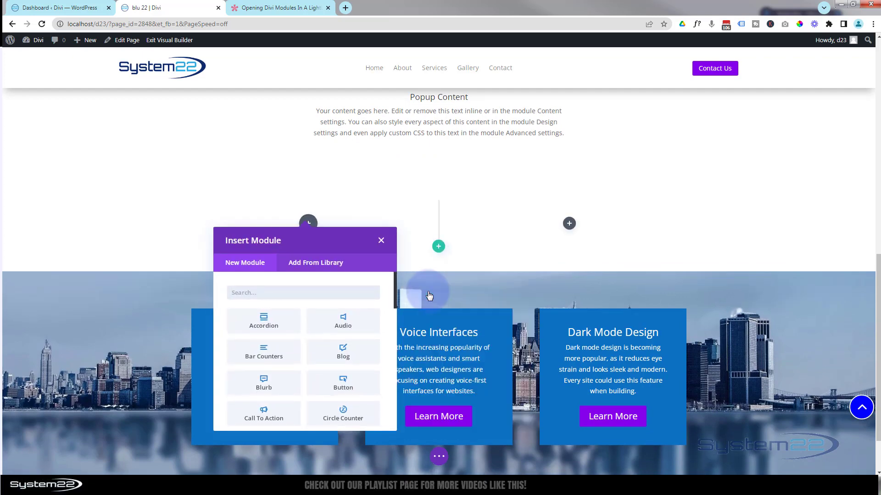
pyautogui.click(271, 416)
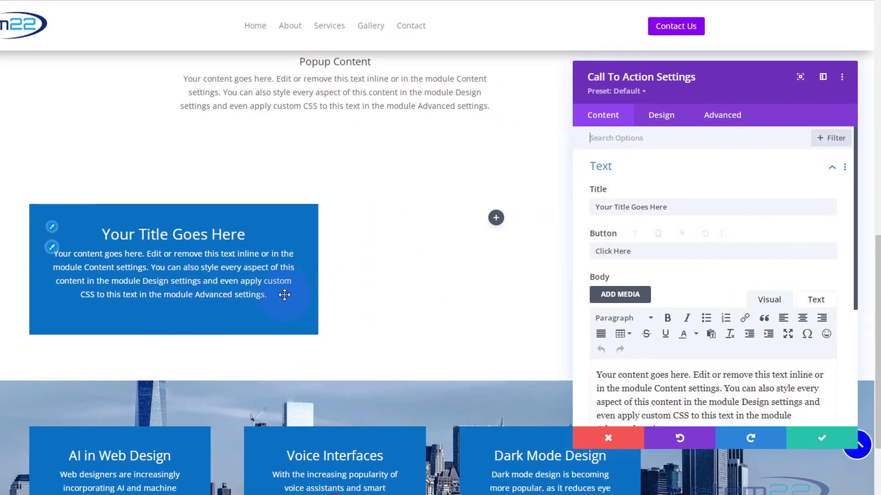
# Set the call-to-action's Button Link URL to # and save its settings.
pyautogui.scroll(-5, 652, 188)
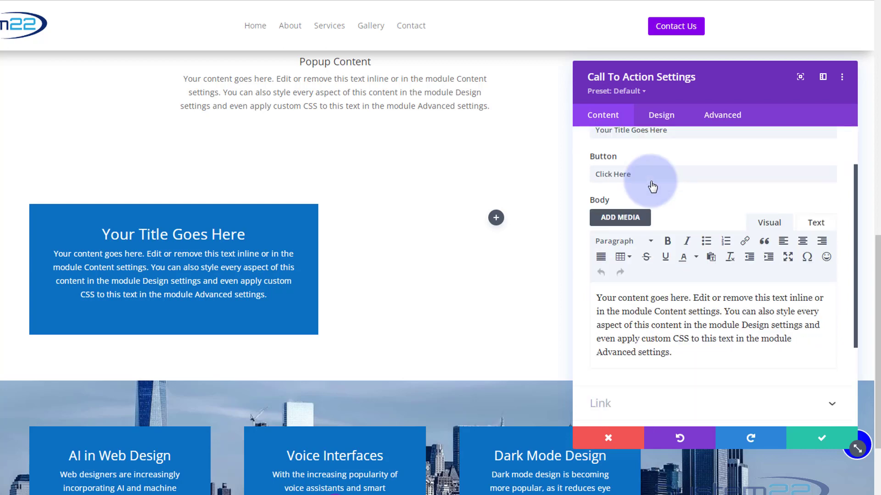
pyautogui.click(653, 294)
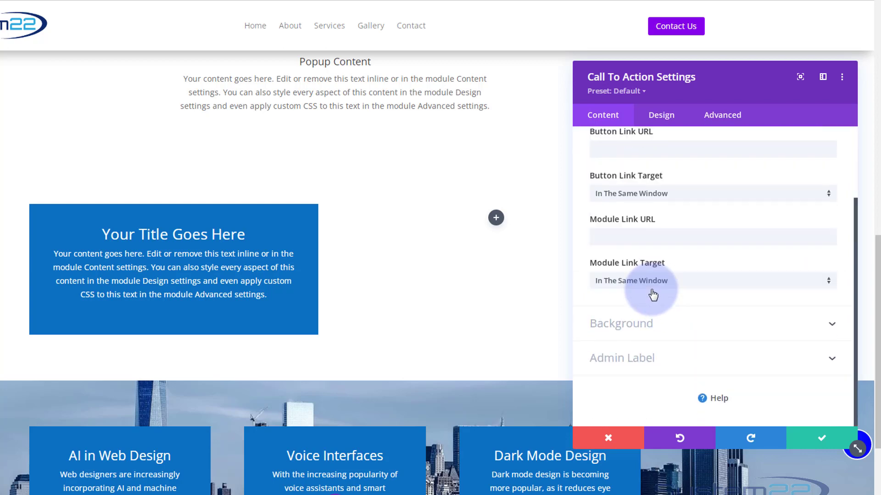
pyautogui.click(612, 186)
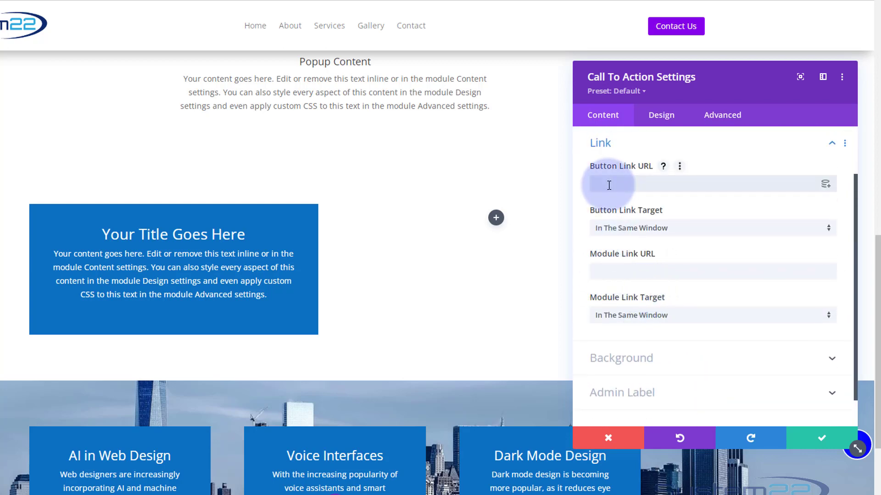
pyautogui.write('#')
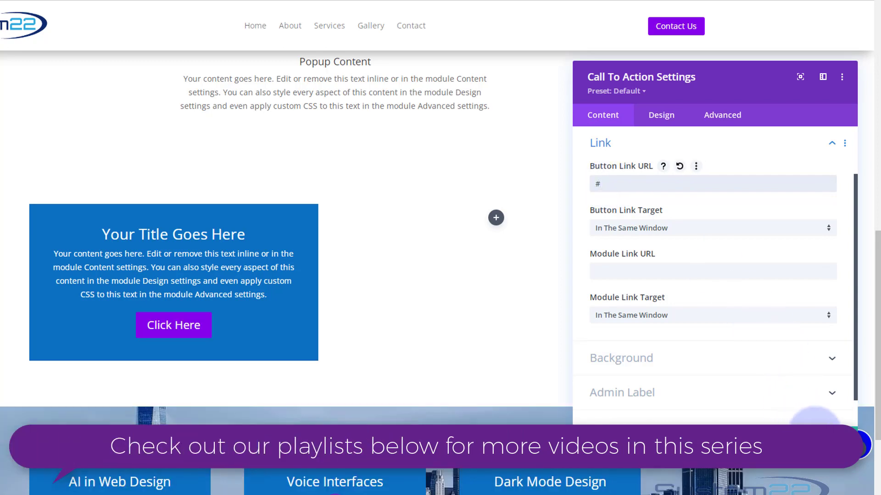
pyautogui.click(815, 415)
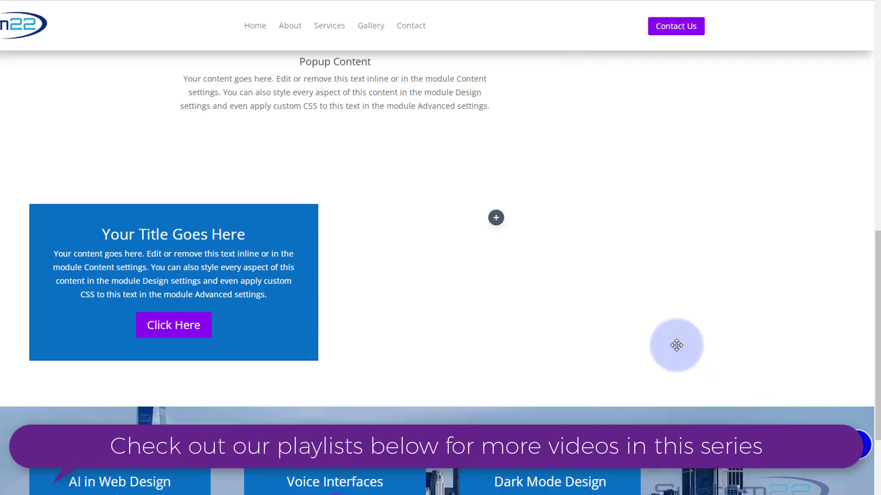
# Add a Contact Form module to the empty right column and move its settings panel left.
pyautogui.click(496, 219)
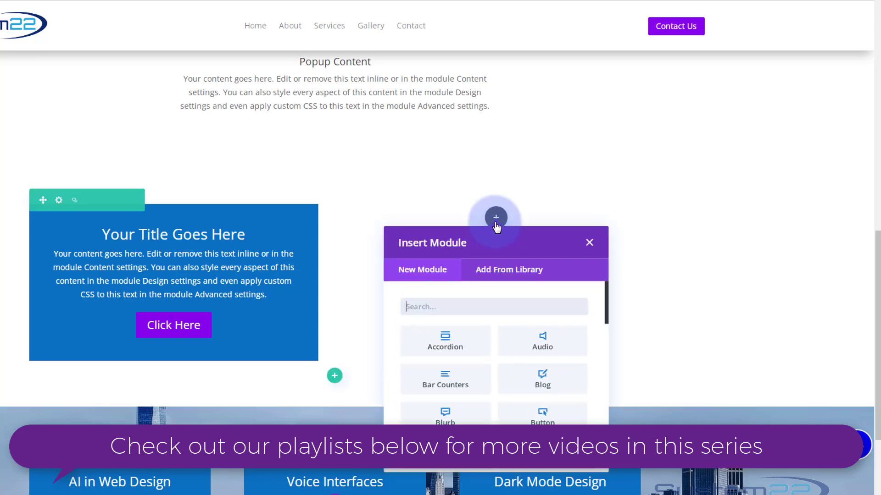
pyautogui.scroll(-3, 498, 340)
pyautogui.scroll(-1, 500, 342)
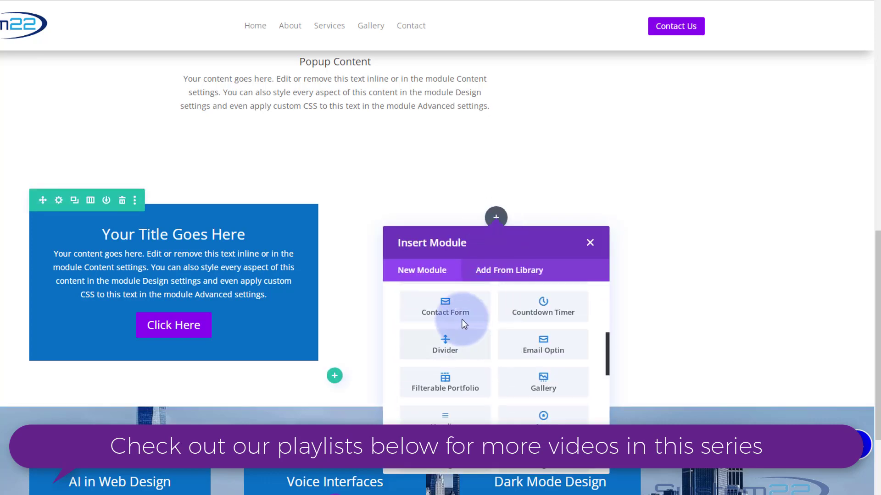
pyautogui.click(462, 317)
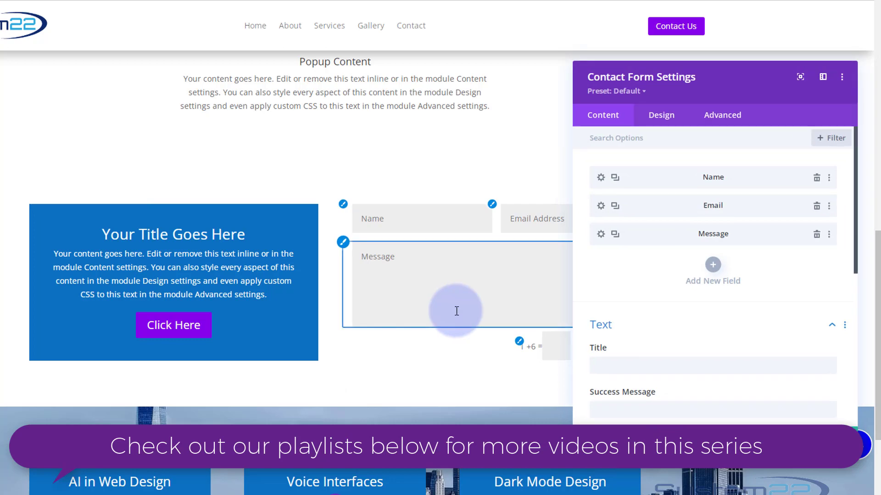
pyautogui.moveTo(765, 83); pyautogui.dragTo(238, 95)
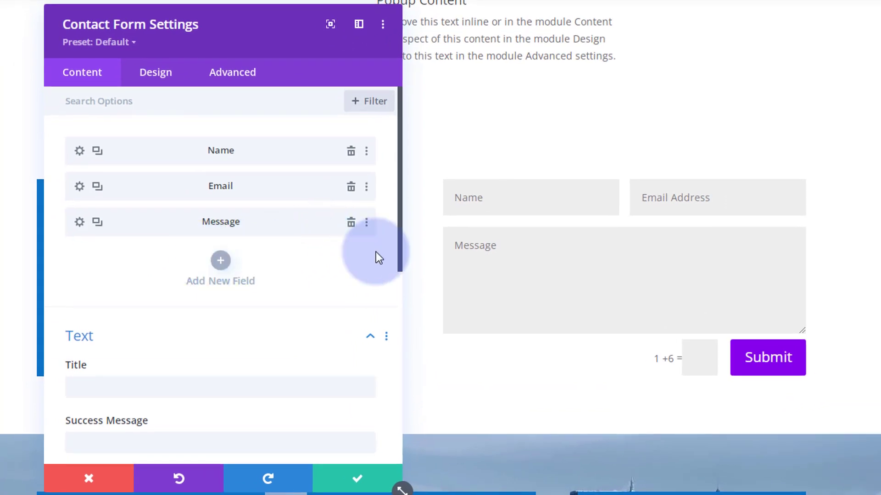
# Title the form 'Reach Out!' and review its success message, submit button and Email Address settings.
pyautogui.scroll(-3, 362, 257)
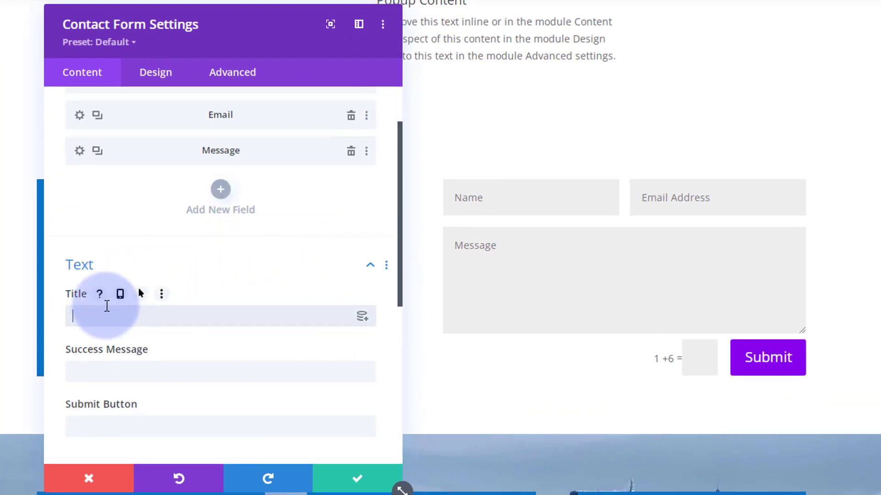
pyautogui.write('Reach O')
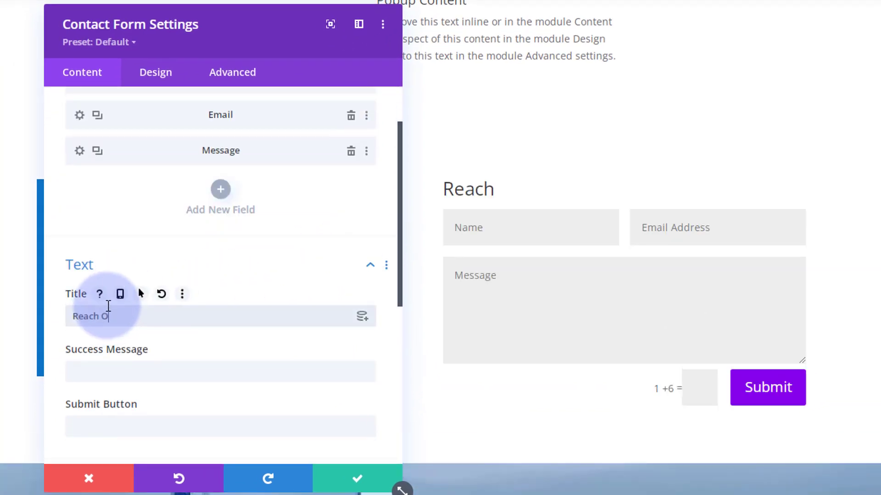
pyautogui.write('ut!')
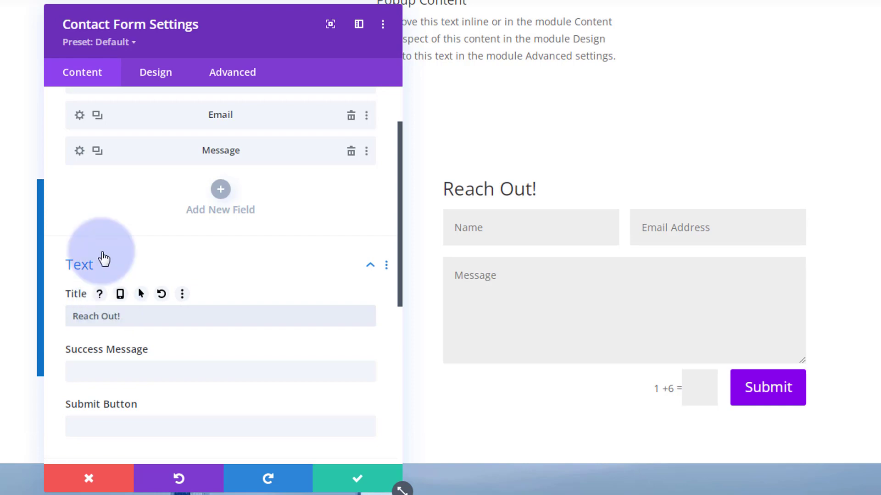
pyautogui.click(119, 371)
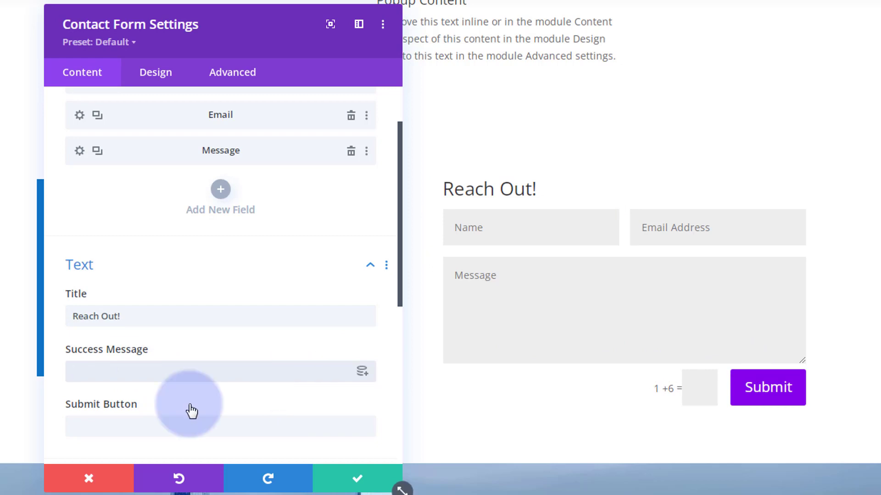
pyautogui.click(140, 419)
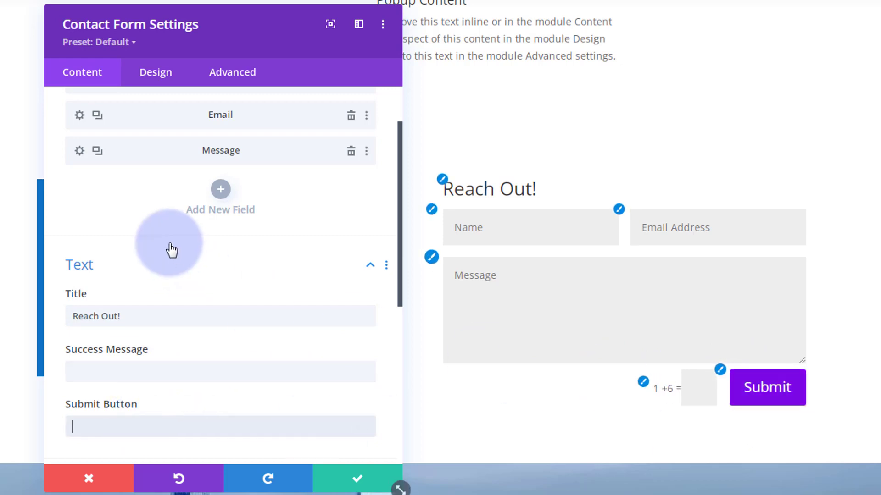
pyautogui.scroll(-5, 211, 287)
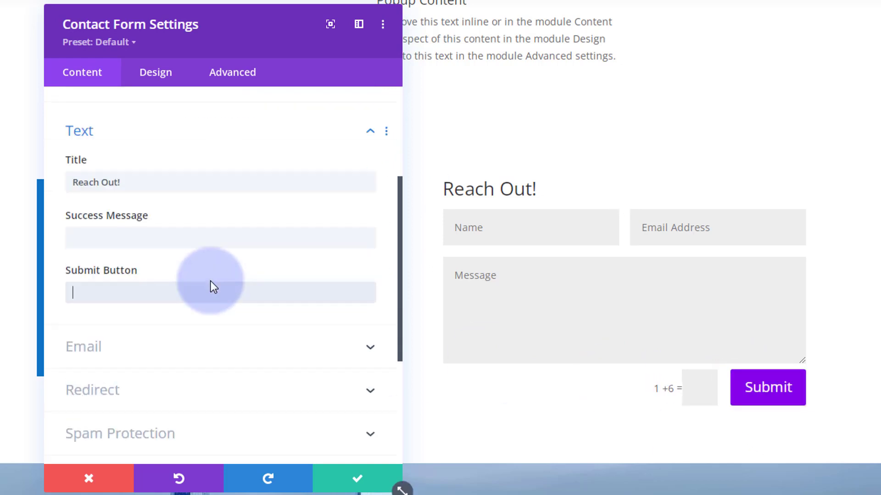
pyautogui.click(224, 268)
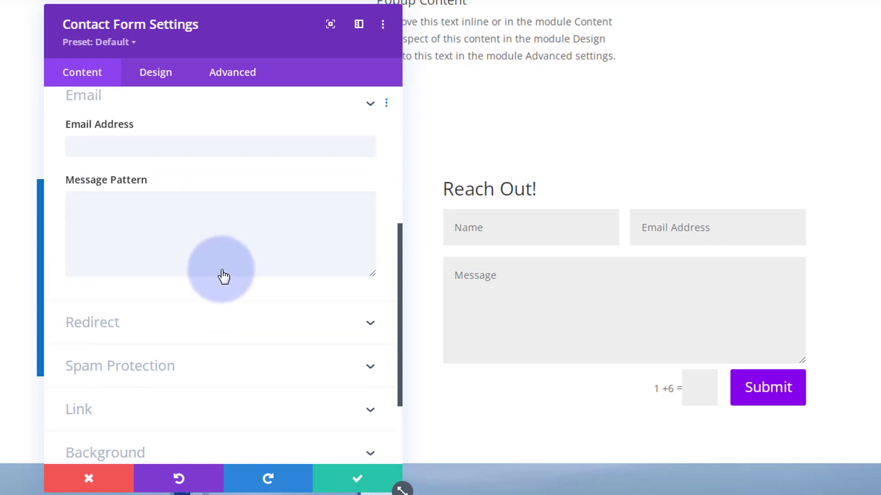
pyautogui.click(84, 156)
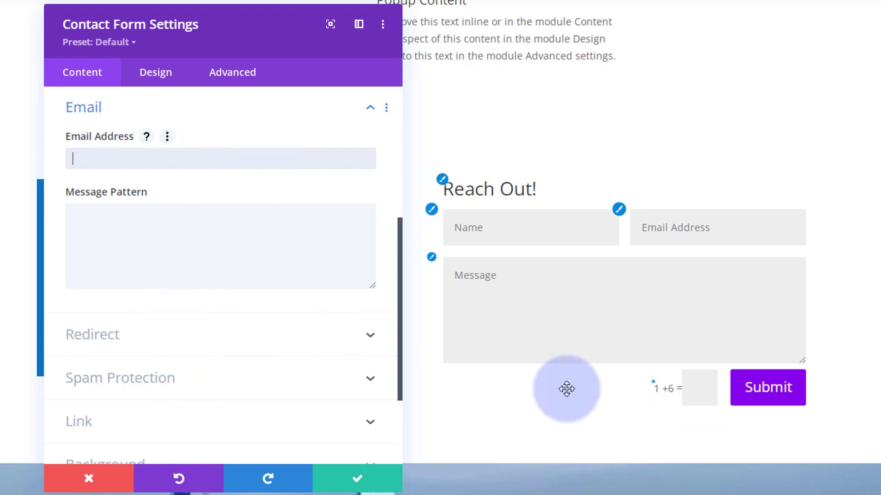
# Save the contact form, then add a one-column row with a Gallery of eight images.
pyautogui.click(384, 482)
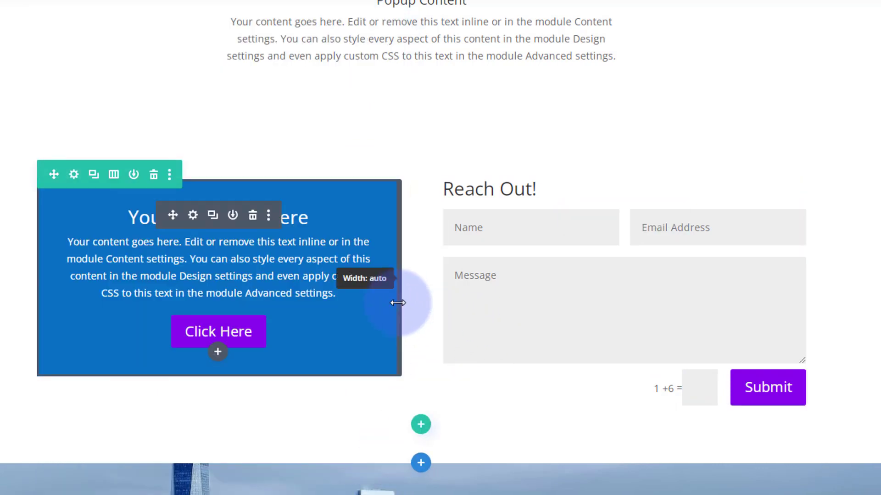
pyautogui.click(421, 426)
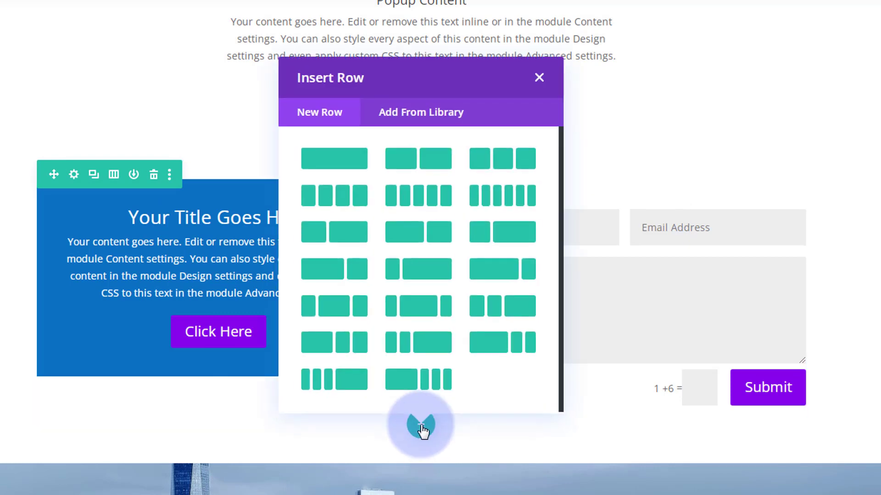
pyautogui.click(335, 160)
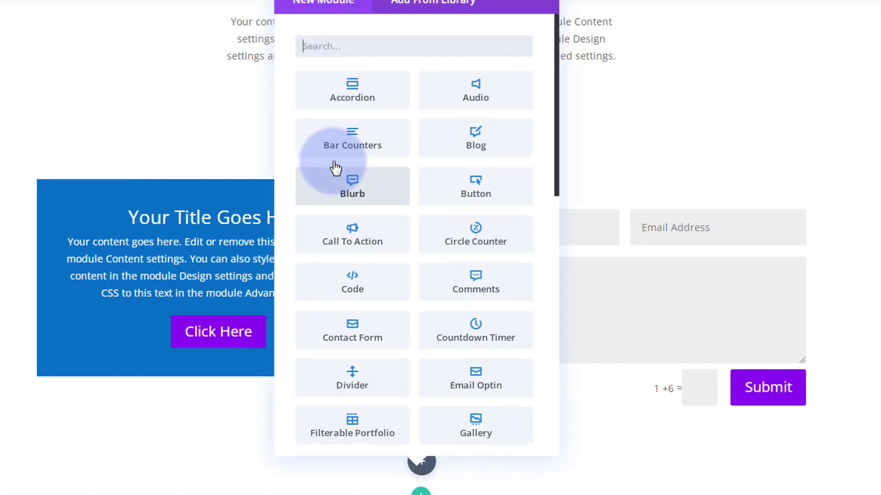
pyautogui.click(475, 426)
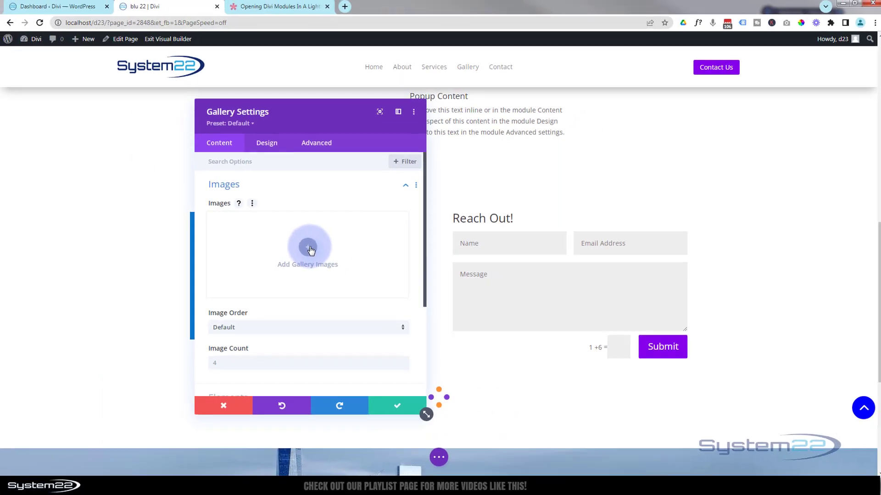
pyautogui.click(220, 233)
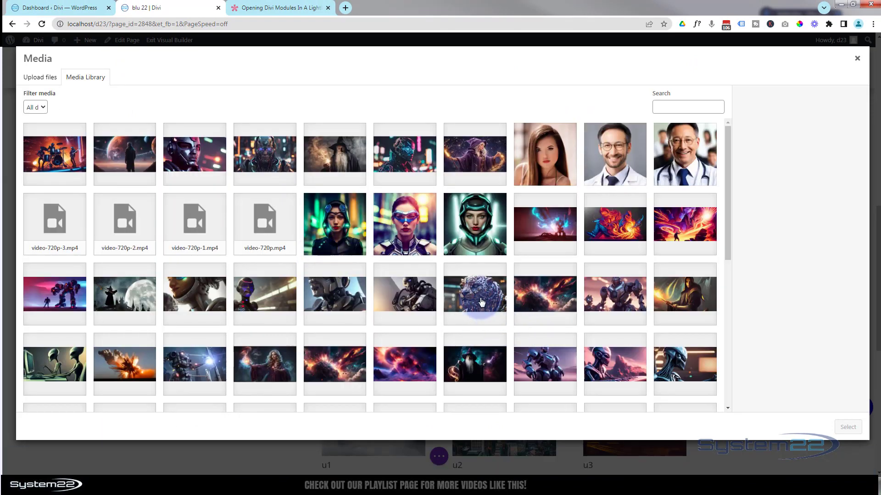
pyautogui.click(481, 301)
pyautogui.keyDown('shift'); pyautogui.click(279, 371); pyautogui.keyUp('shift')
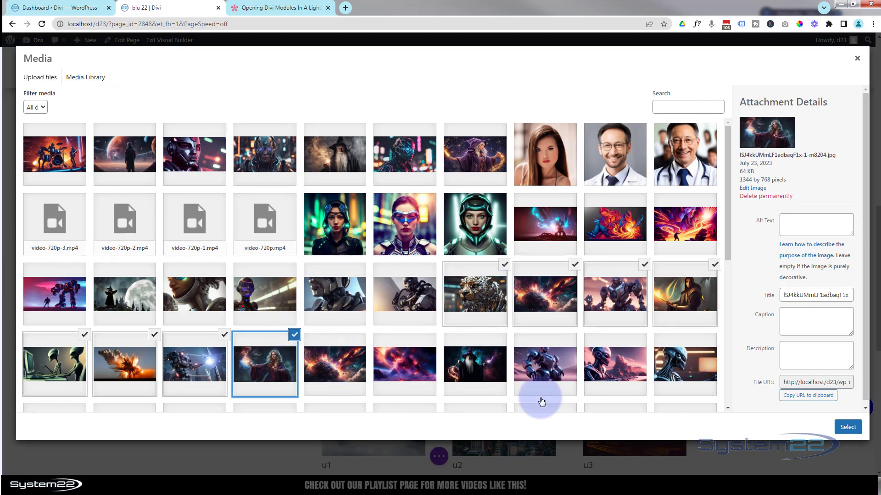
pyautogui.click(847, 428)
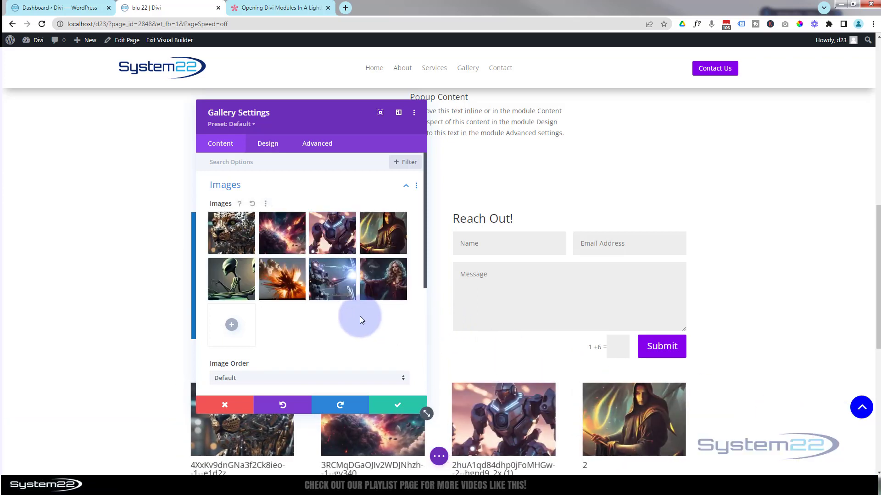
# Set the gallery Image Count to 8, turn off Title/Caption and Pagination, and save.
pyautogui.scroll(-2, 357, 321)
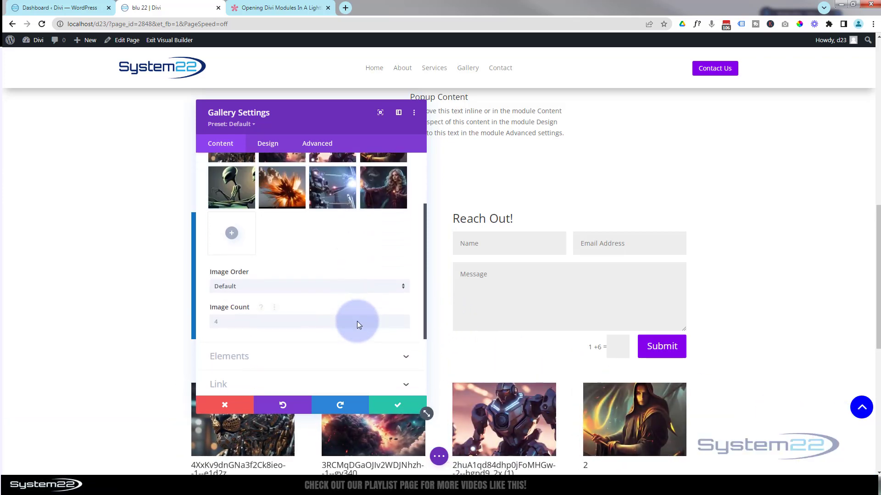
pyautogui.moveTo(357, 321)
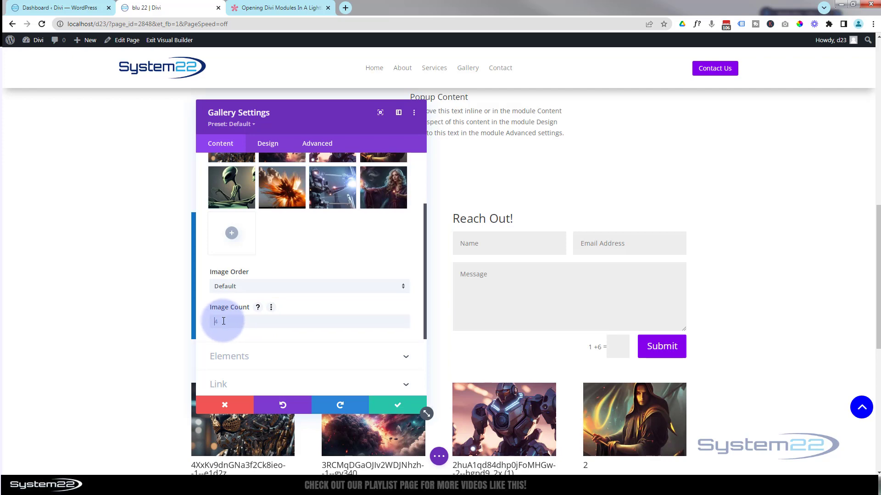
pyautogui.moveTo(223, 321); pyautogui.dragTo(214, 322)
pyautogui.write('8')
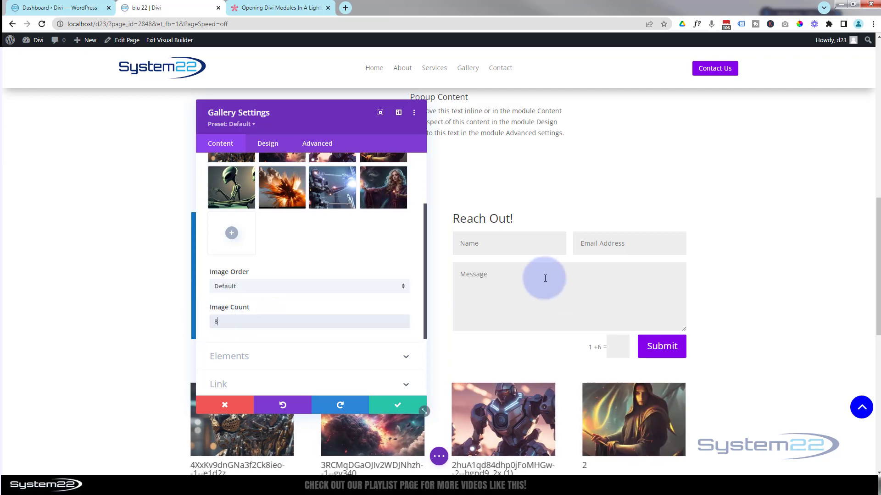
pyautogui.scroll(-5, 545, 275)
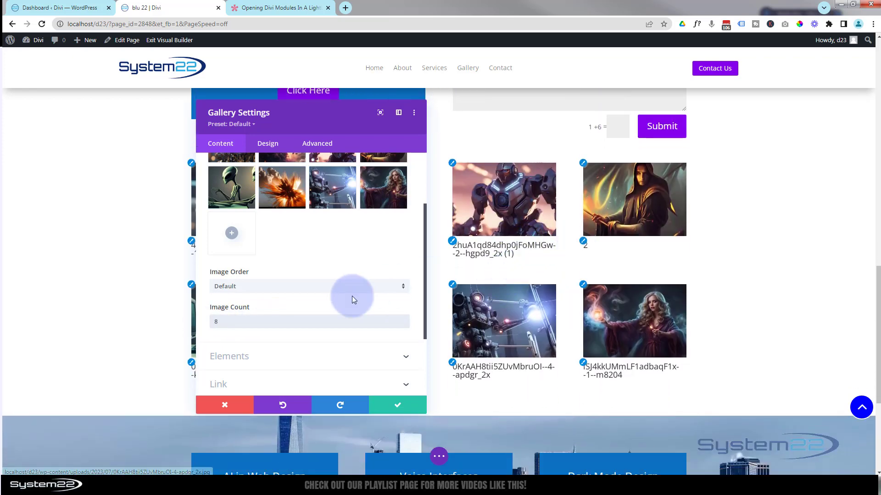
pyautogui.click(250, 356)
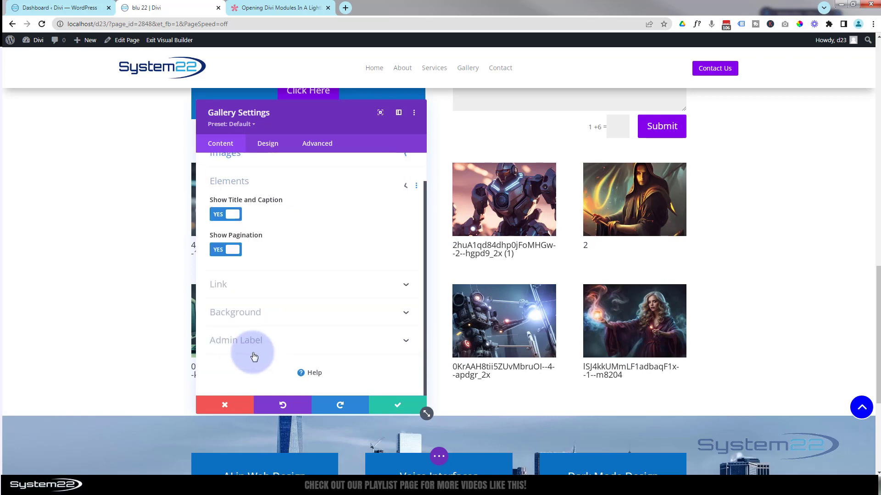
pyautogui.click(216, 215)
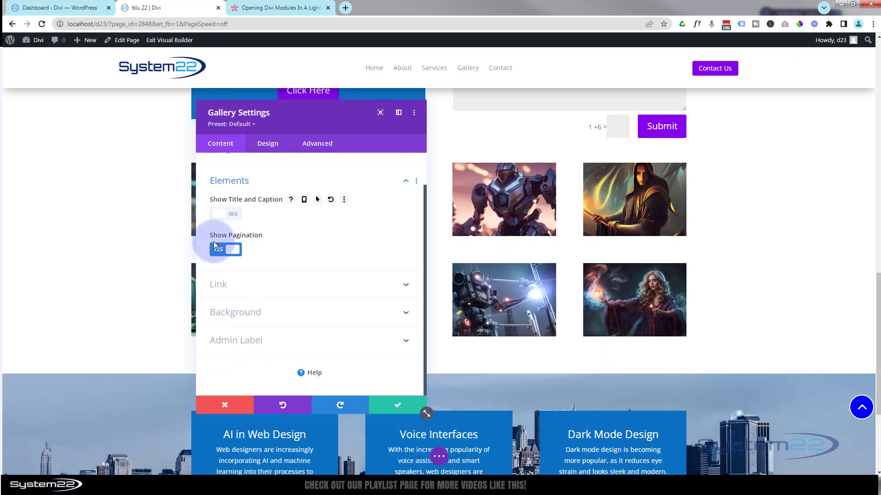
pyautogui.click(217, 252)
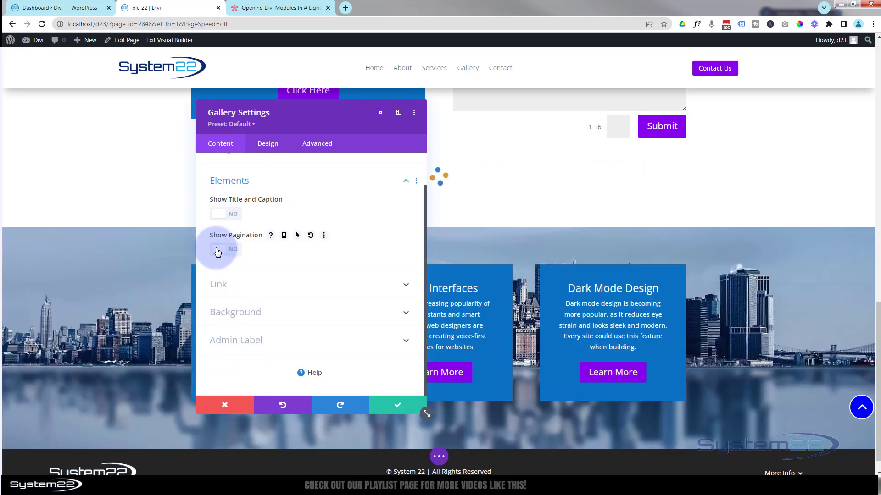
pyautogui.click(490, 283)
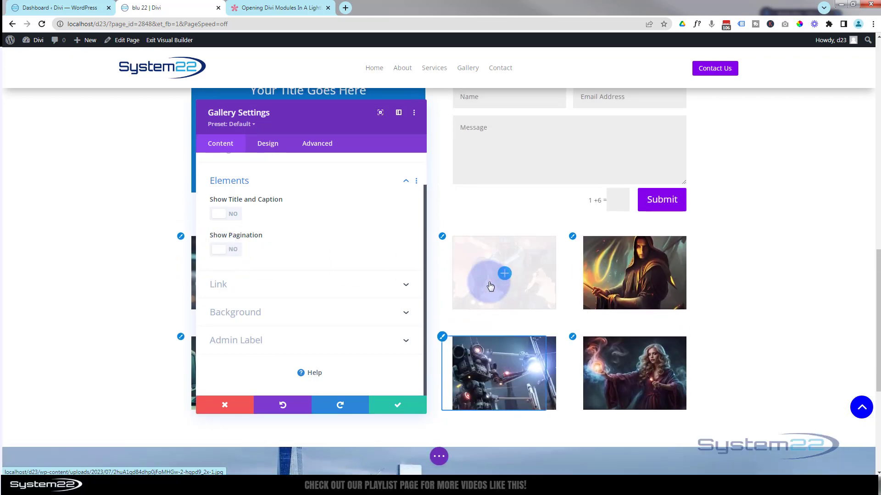
pyautogui.click(398, 396)
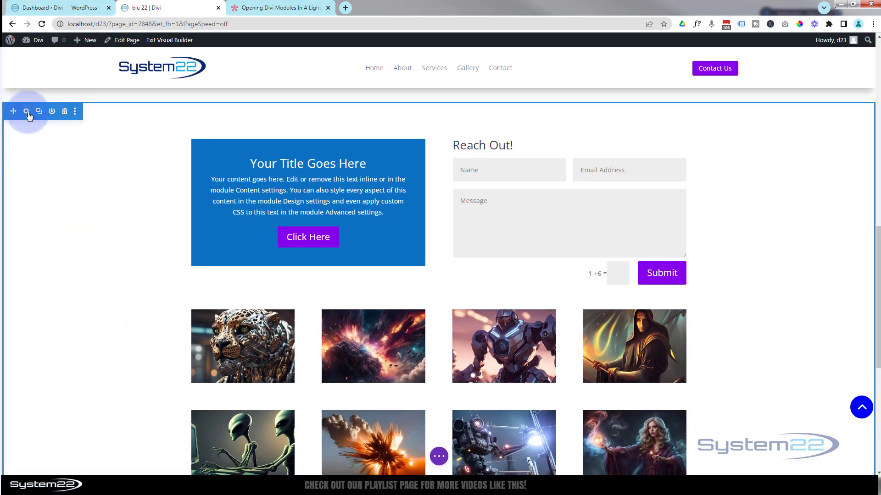
# Give the section a dark #242424 background colour and save its settings.
pyautogui.click(27, 112)
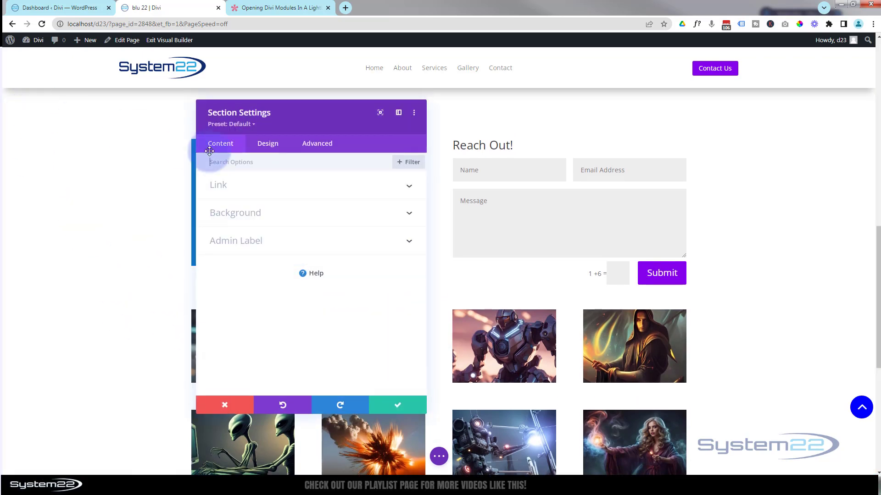
pyautogui.click(301, 212)
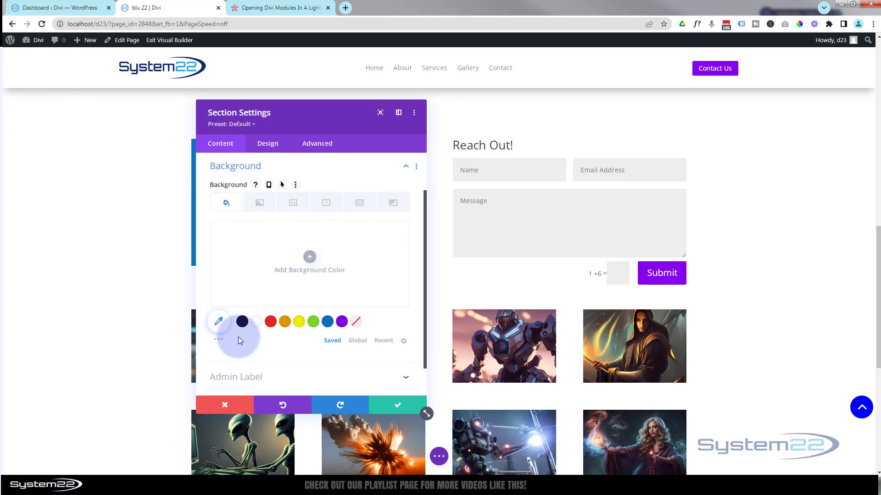
pyautogui.click(219, 342)
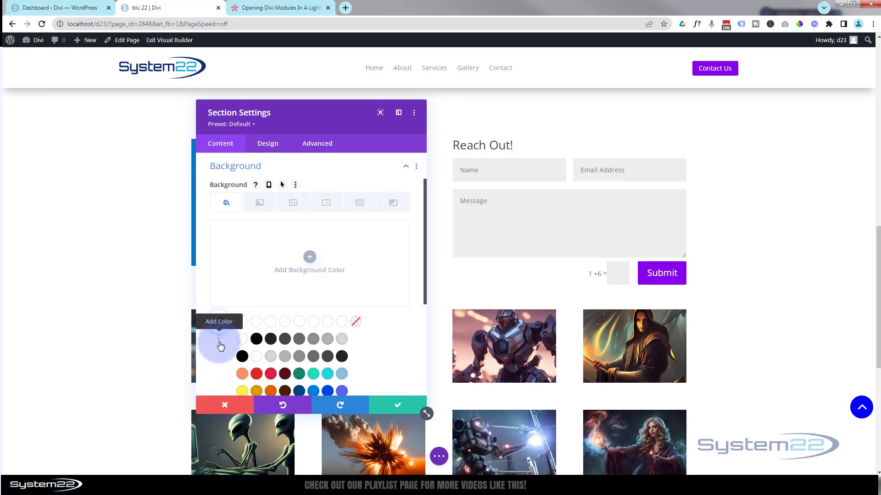
pyautogui.click(271, 339)
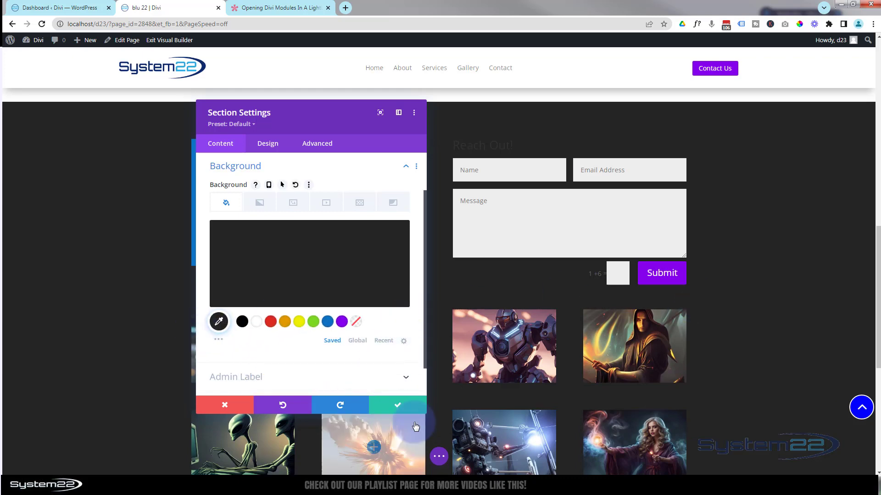
pyautogui.click(406, 406)
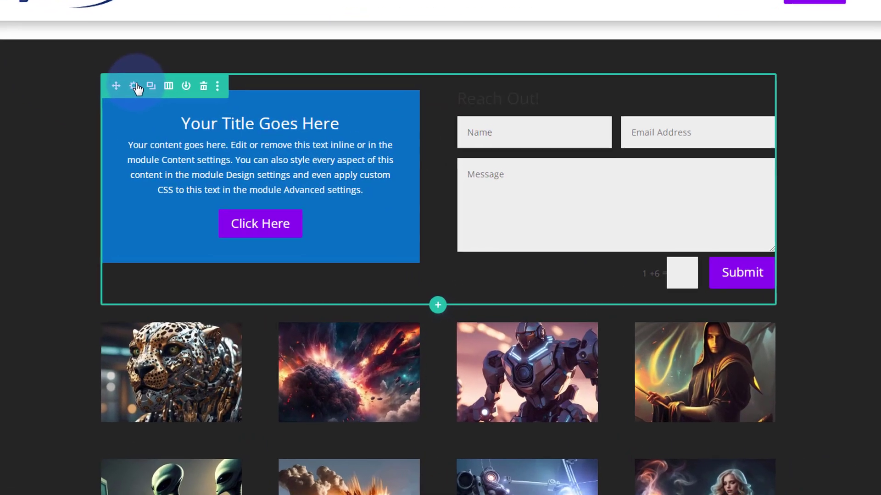
# Give the contact form row a black background and 5% left and right padding.
pyautogui.click(215, 136)
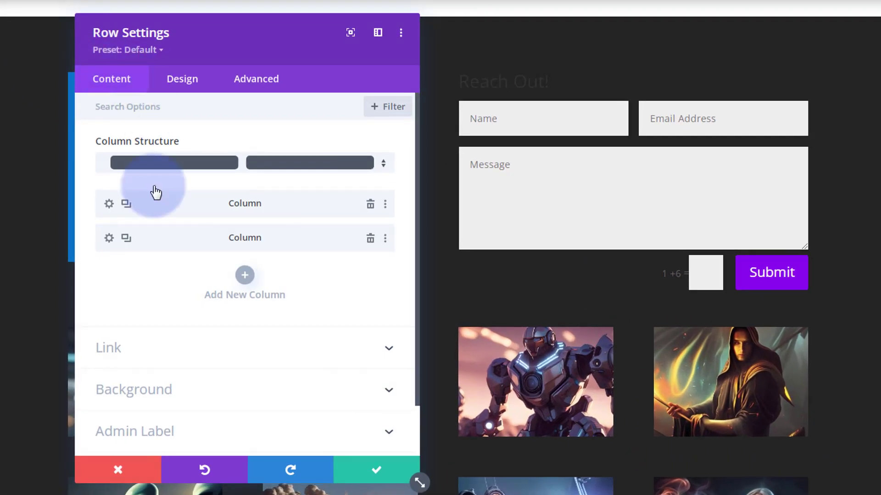
pyautogui.click(179, 391)
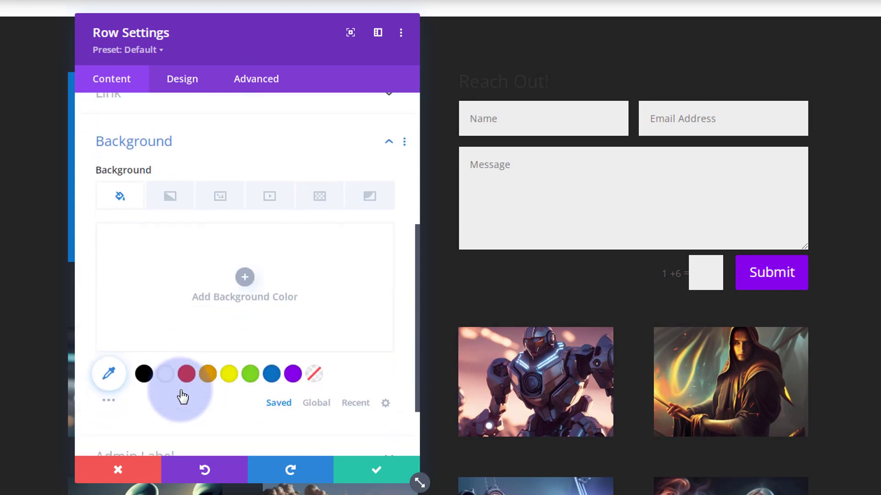
pyautogui.click(145, 375)
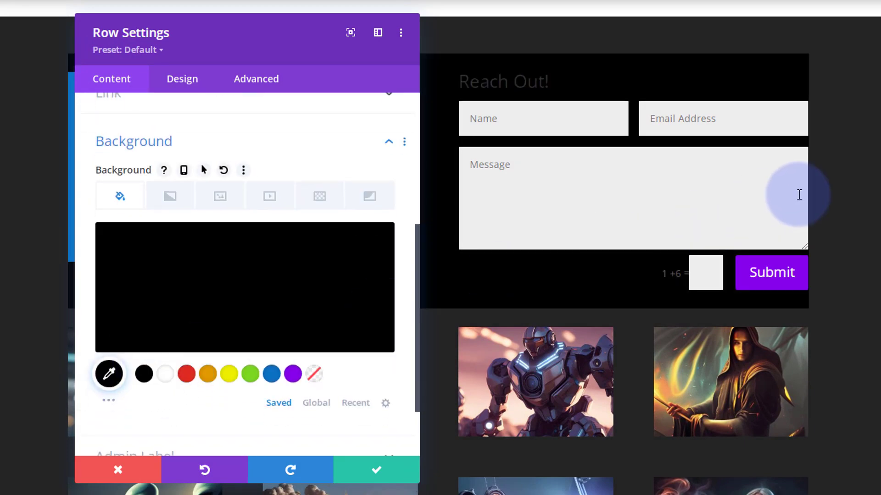
pyautogui.moveTo(324, 37); pyautogui.dragTo(444, 117)
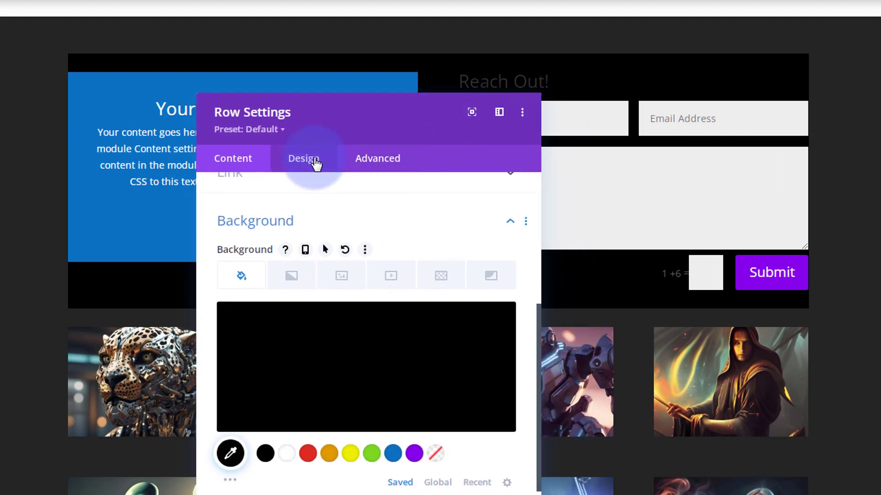
pyautogui.click(314, 161)
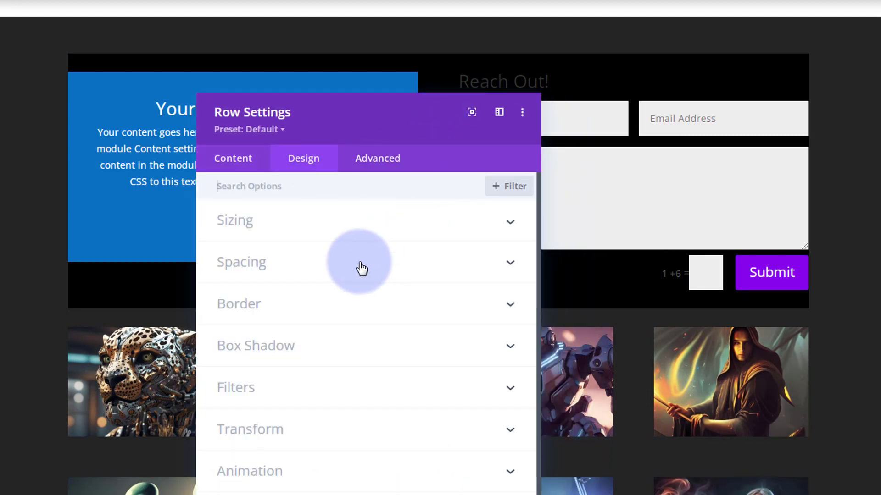
pyautogui.click(360, 265)
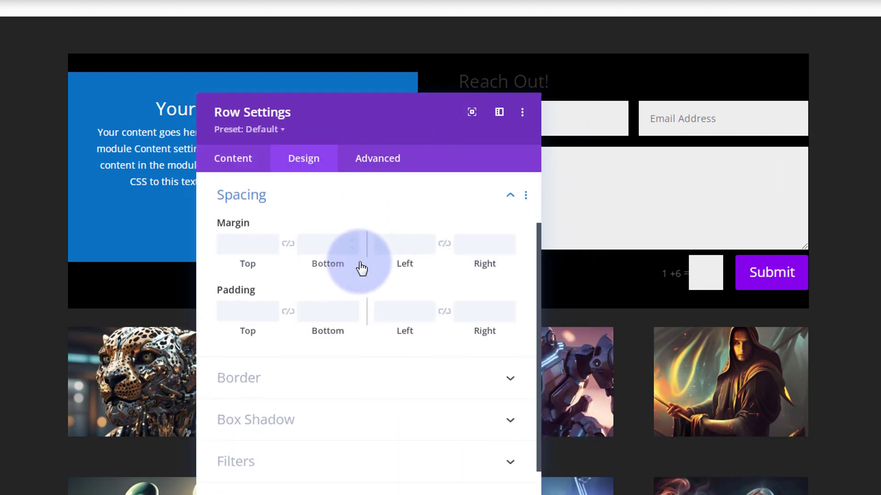
pyautogui.click(403, 299)
pyautogui.write('5%')
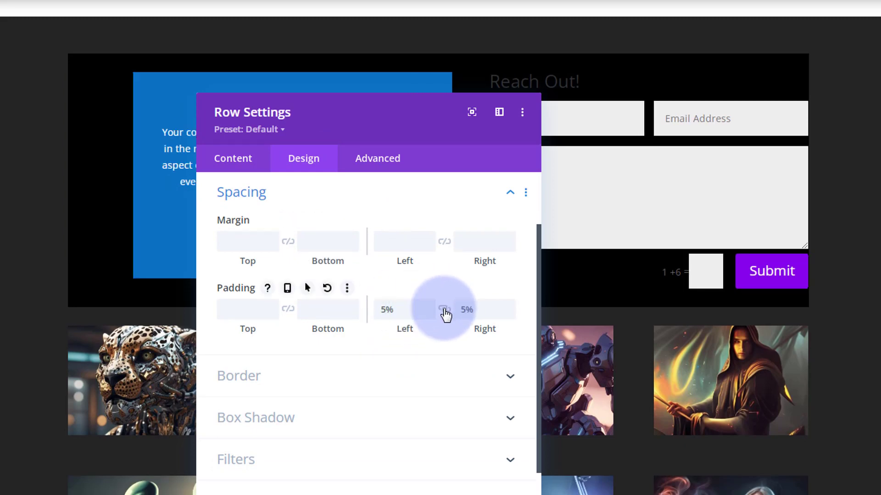
pyautogui.click(444, 310)
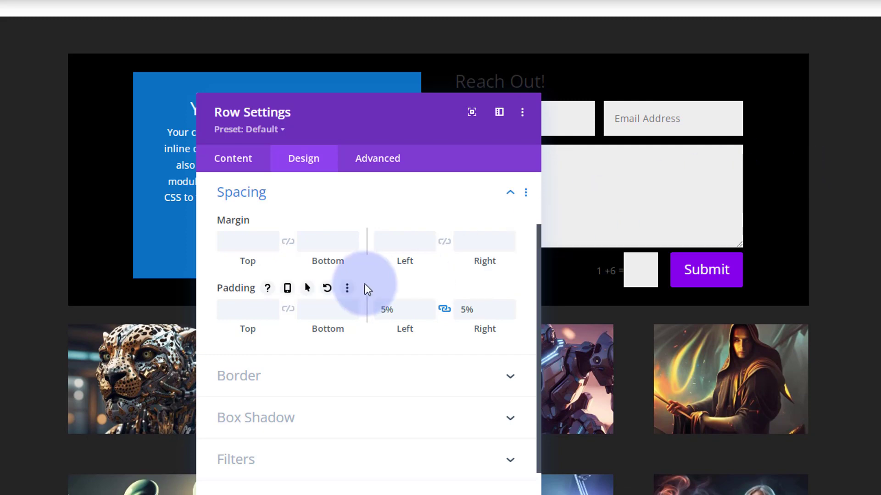
# Add a 4px dashed purple top border to the row and close its settings.
pyautogui.click(357, 375)
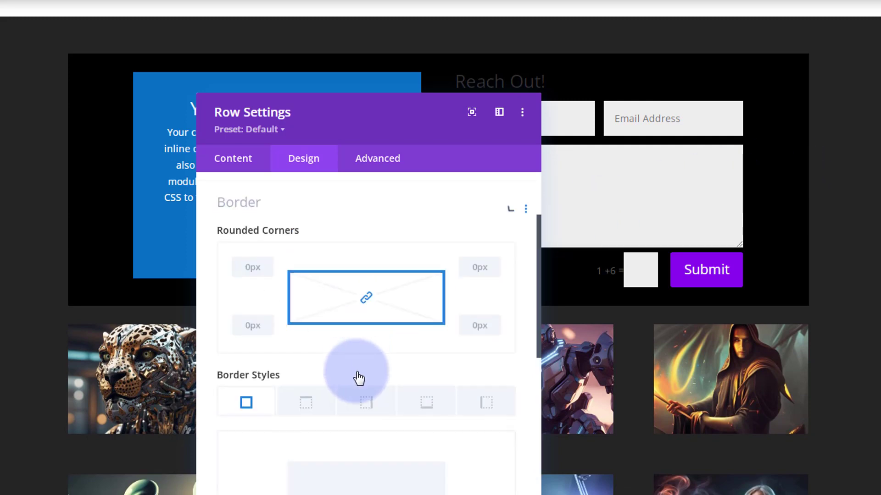
pyautogui.click(304, 396)
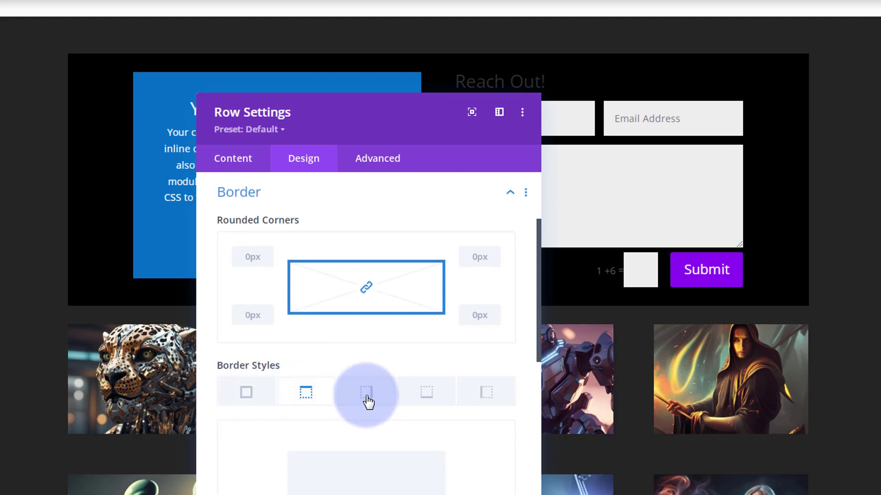
pyautogui.scroll(-5, 347, 408)
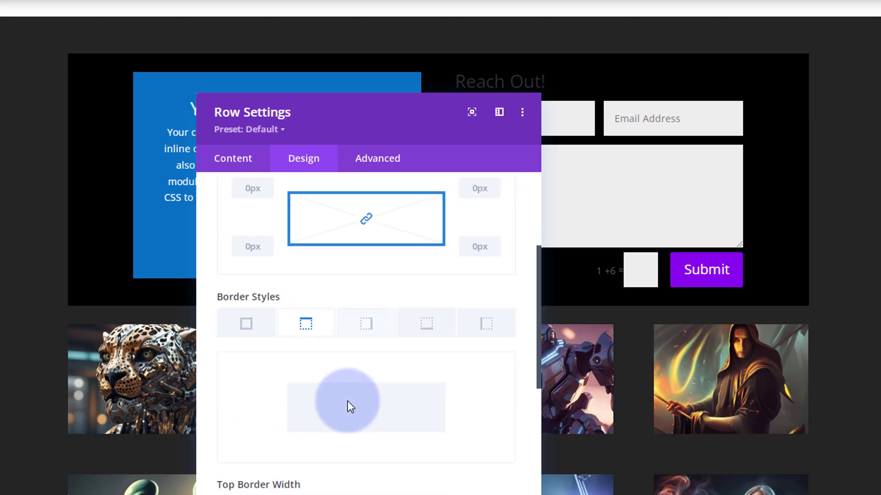
pyautogui.click(509, 366)
pyautogui.click(509, 366)
pyautogui.click(509, 366)
pyautogui.click(509, 366)
pyautogui.click(436, 432)
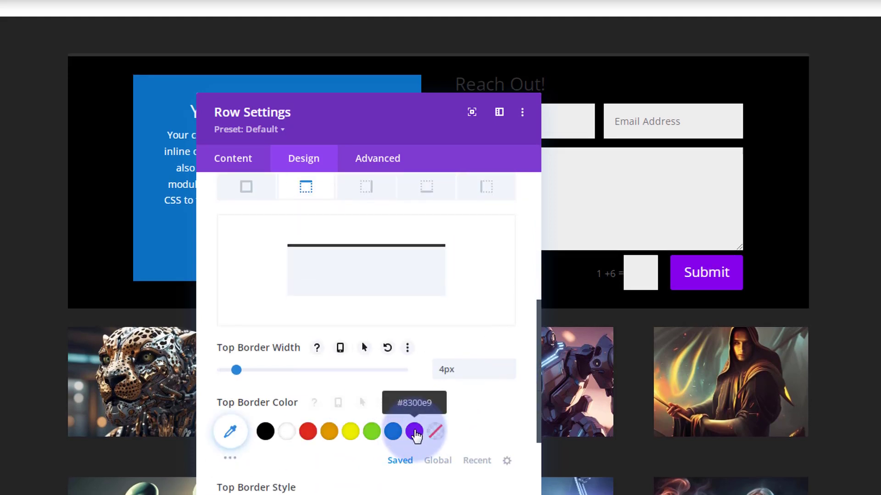
pyautogui.click(414, 431)
pyautogui.click(353, 487)
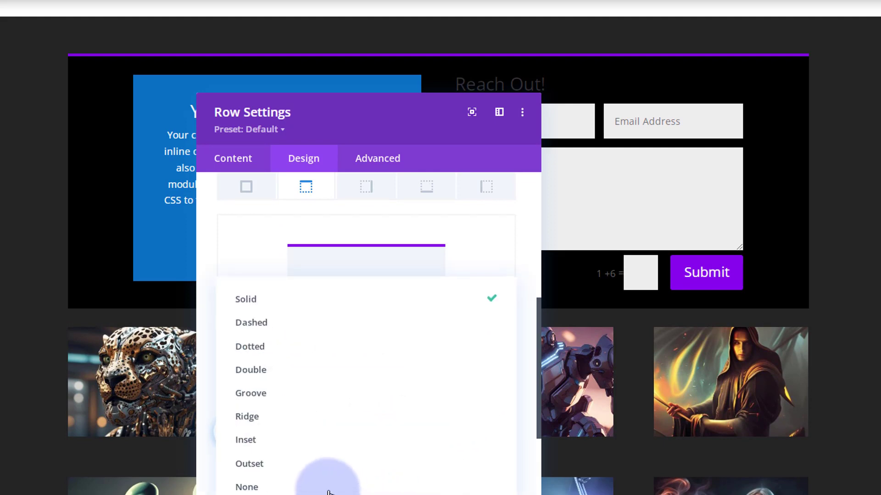
pyautogui.click(252, 334)
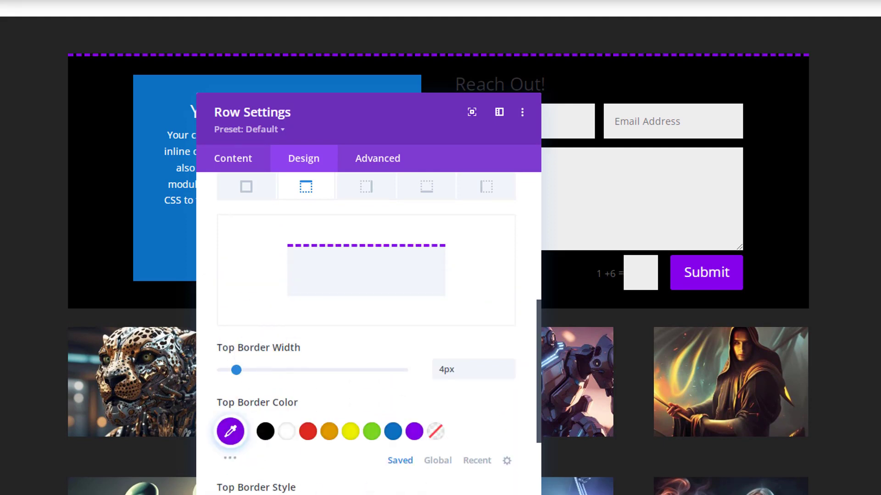
pyautogui.press('Escape')
# Give the gallery row a black background and 5% left and right padding.
pyautogui.scroll(-1, 374, 417)
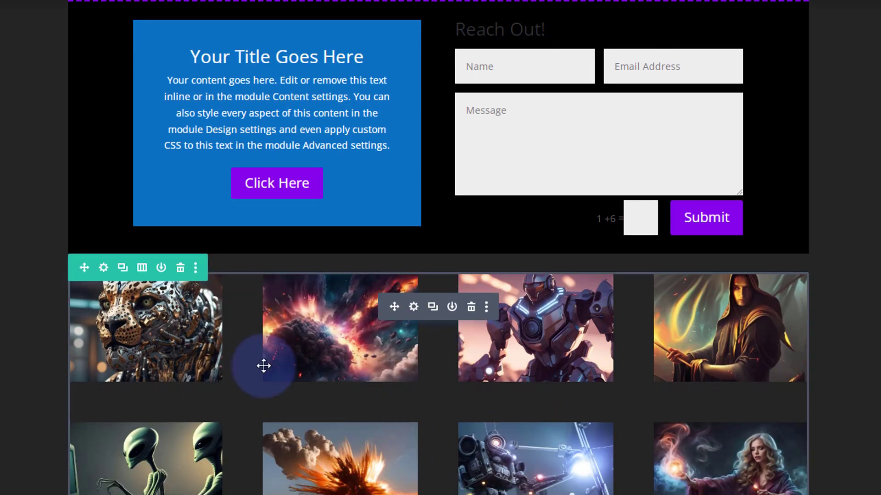
pyautogui.click(104, 269)
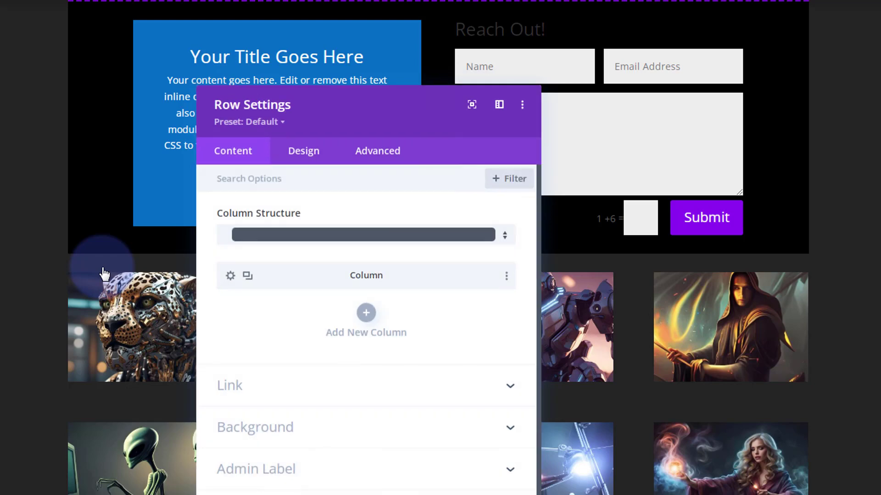
pyautogui.click(347, 429)
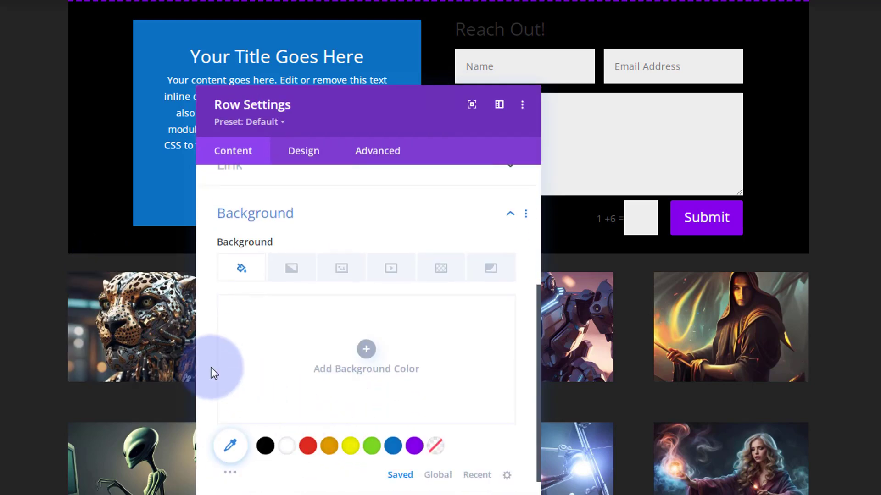
pyautogui.click(270, 447)
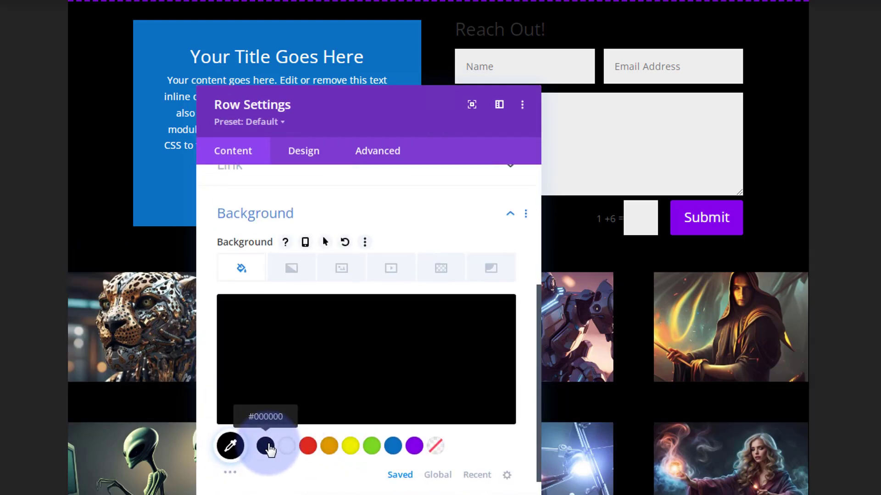
pyautogui.click(303, 153)
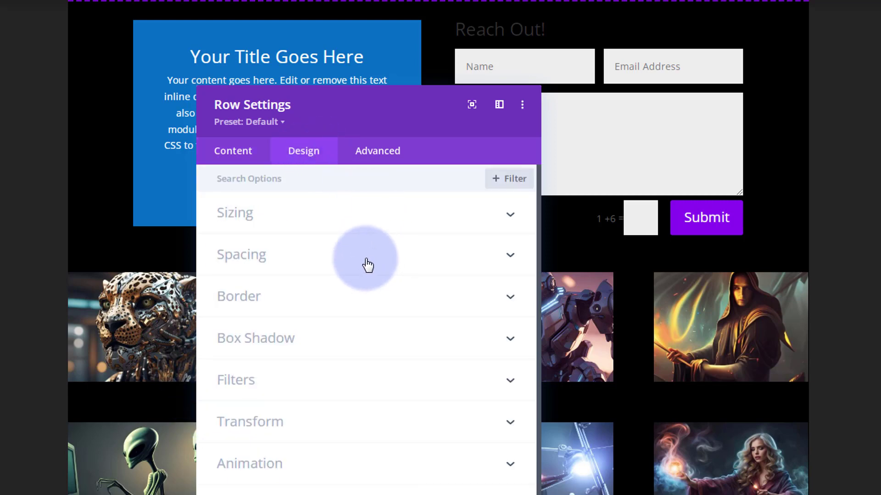
pyautogui.click(368, 265)
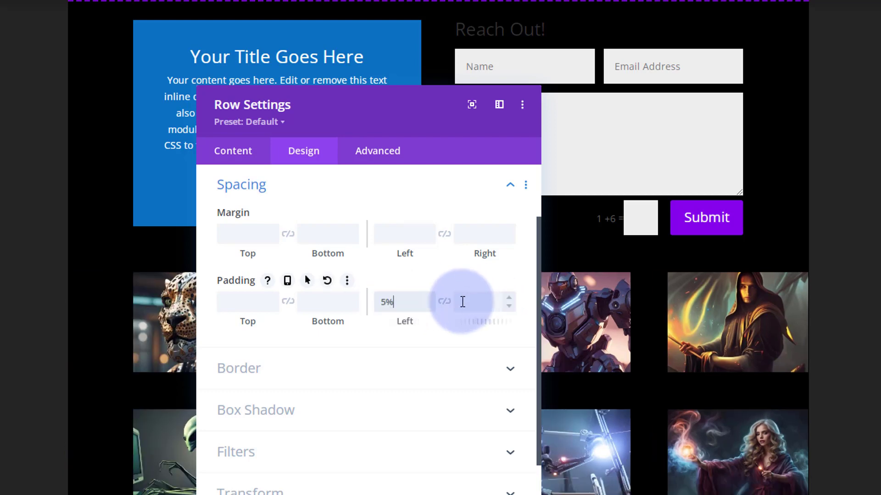
pyautogui.click(444, 302)
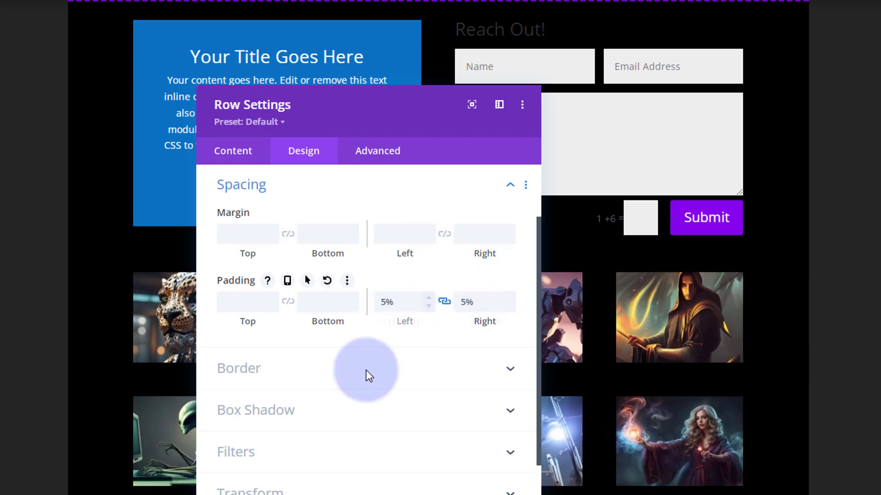
# Add a 4px dashed purple bottom border to the gallery row and save.
pyautogui.click(344, 380)
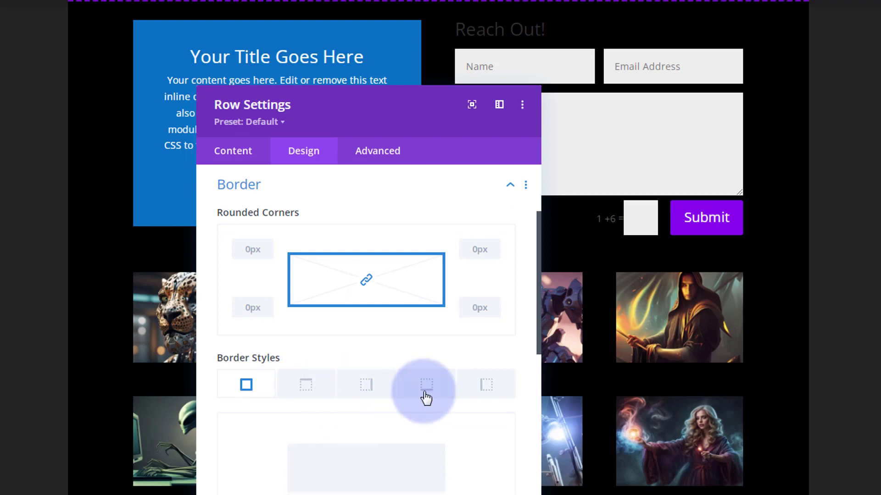
pyautogui.click(427, 394)
pyautogui.scroll(-3, 429, 394)
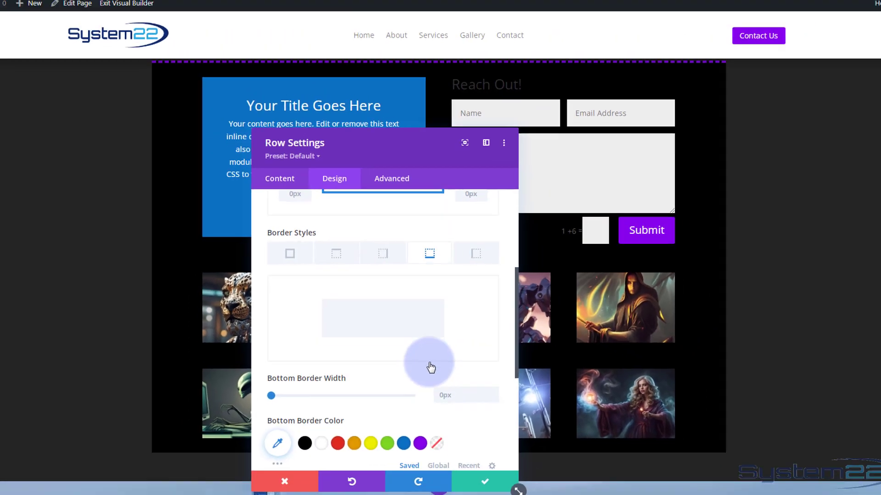
pyautogui.scroll(-2, 431, 367)
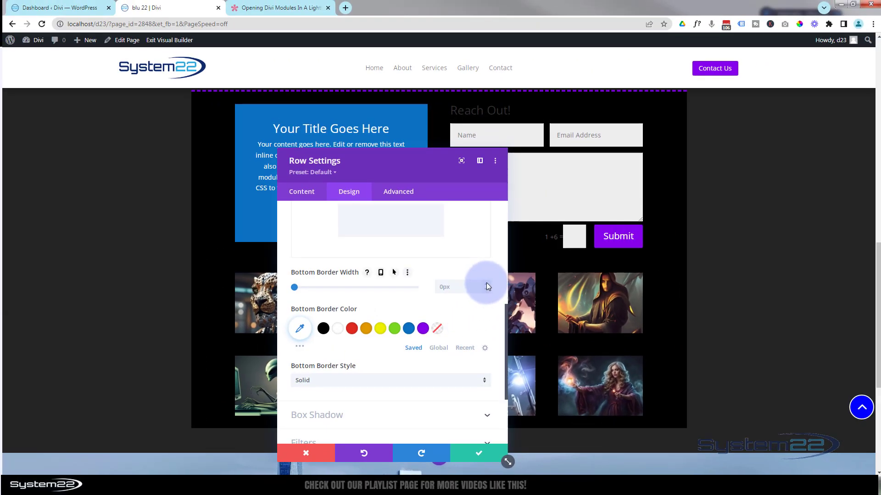
pyautogui.write('4')
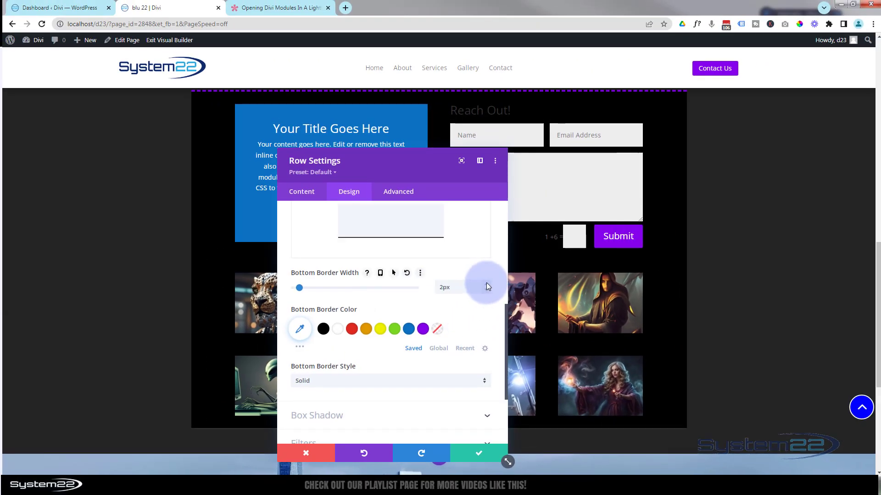
pyautogui.click(436, 316)
pyautogui.click(423, 330)
pyautogui.click(381, 383)
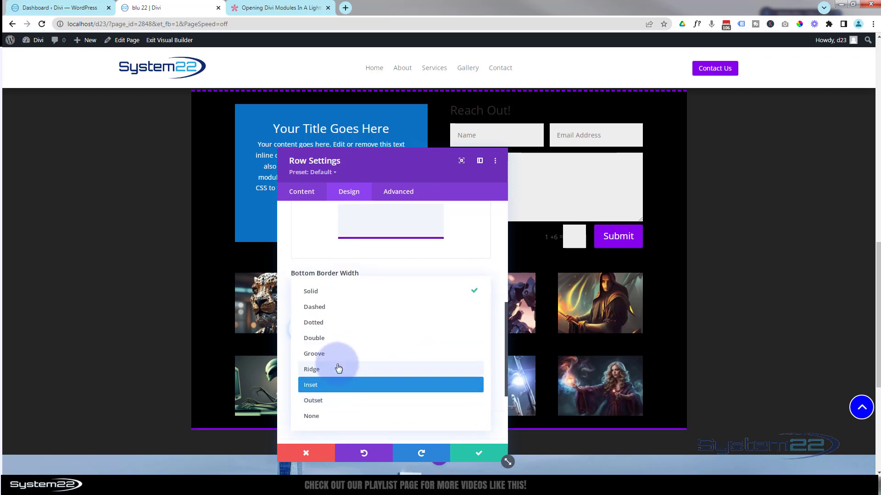
pyautogui.click(334, 311)
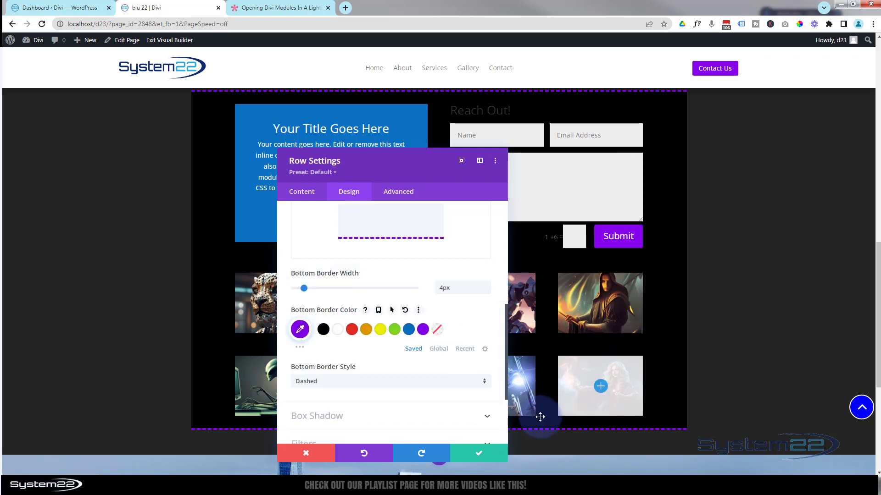
pyautogui.click(492, 447)
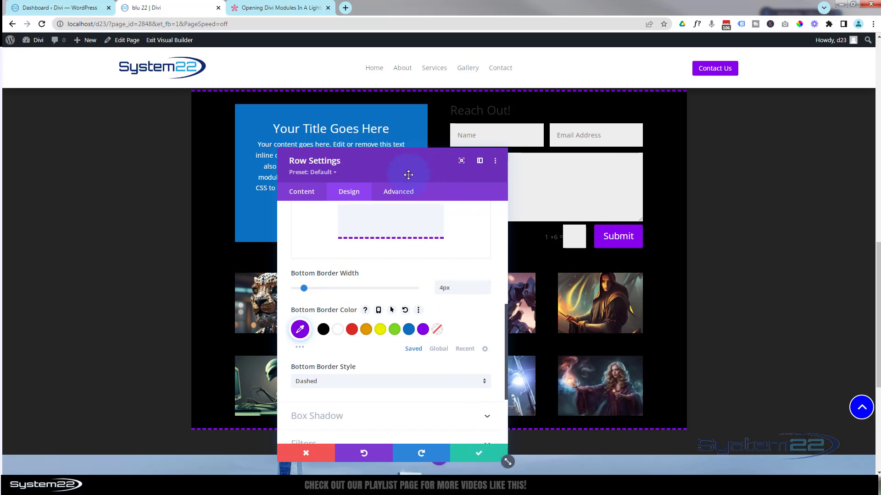
pyautogui.moveTo(407, 173); pyautogui.dragTo(675, 169)
pyautogui.click(746, 454)
pyautogui.scroll(3, 760, 350)
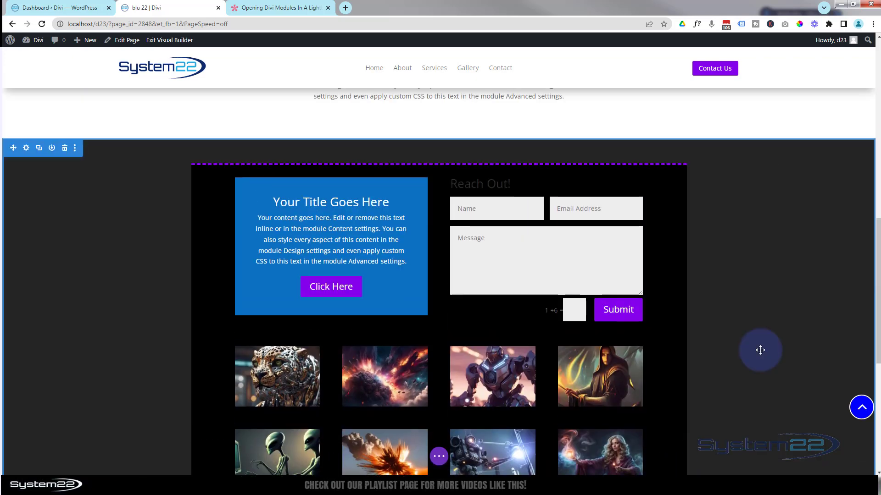
# Set the contact form's Title Text colour to purple (#8300e9) and close its settings.
pyautogui.scroll(-2, 761, 350)
pyautogui.moveTo(468, 212)
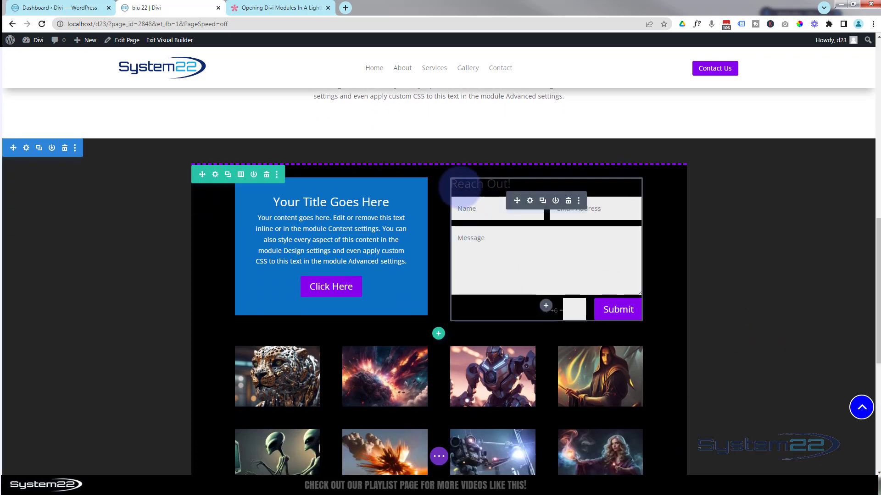
pyautogui.click(530, 202)
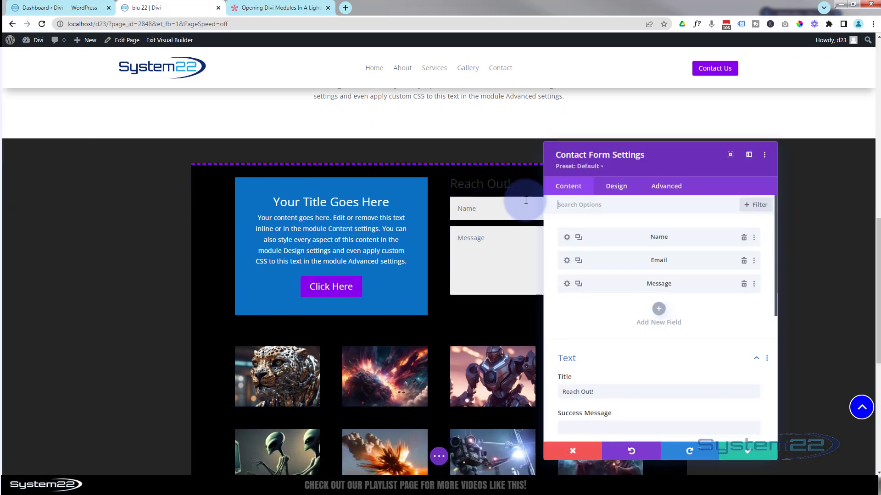
pyautogui.click(451, 180)
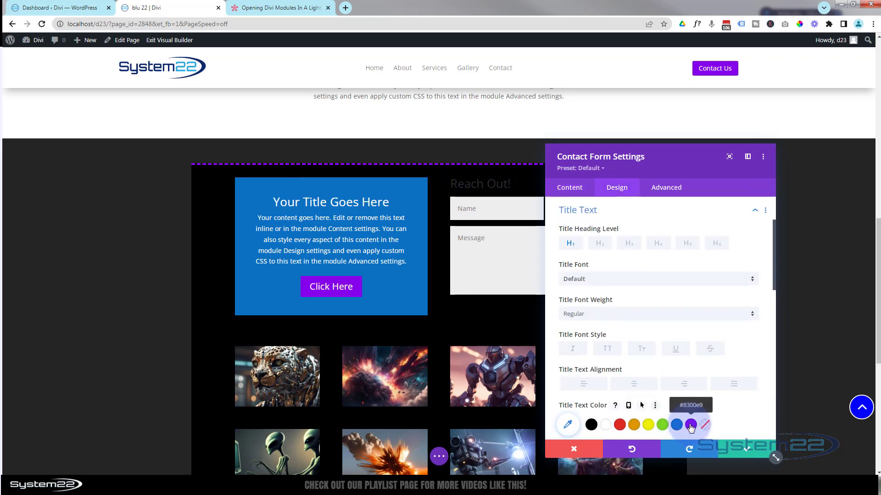
pyautogui.click(745, 454)
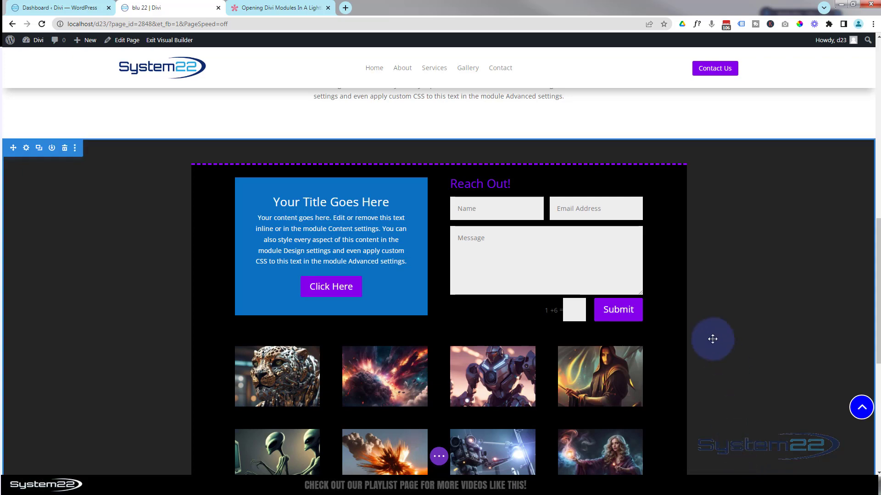
pyautogui.scroll(2, 714, 346)
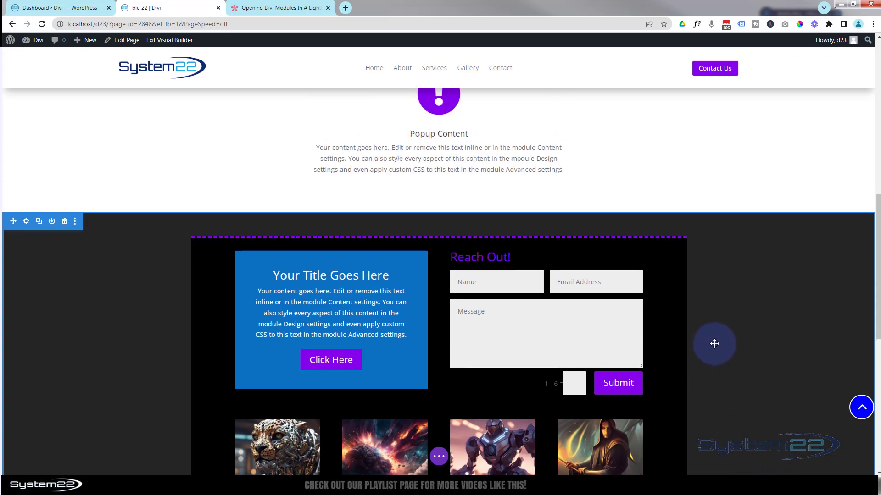
# Insert a button into the popup section labelled 'Morer Information!'.
pyautogui.scroll(2, 403, 186)
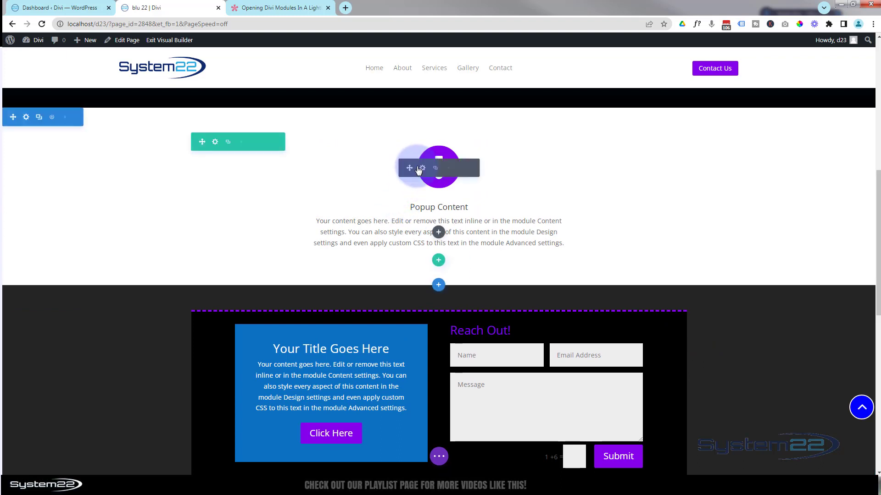
pyautogui.click(438, 233)
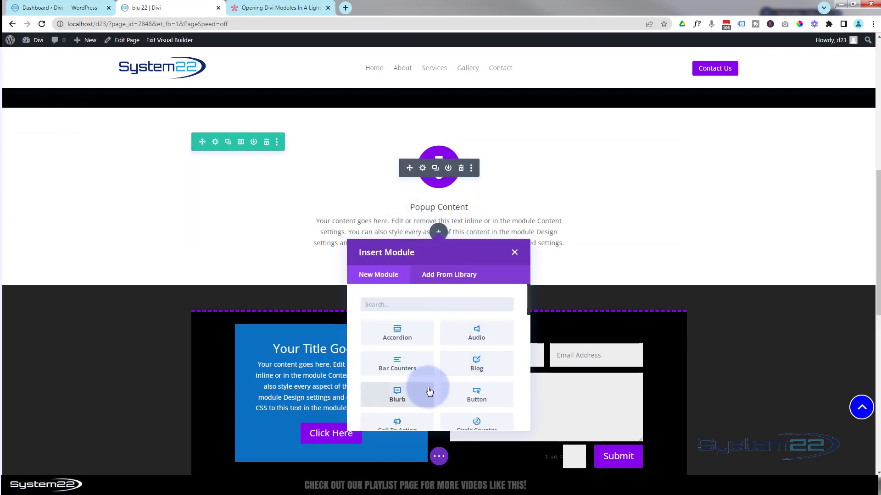
pyautogui.click(464, 395)
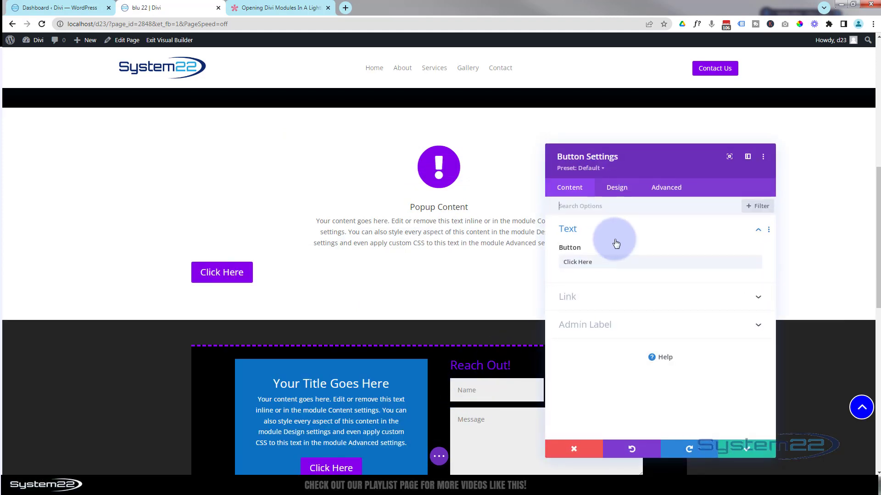
pyautogui.moveTo(597, 262); pyautogui.dragTo(547, 260)
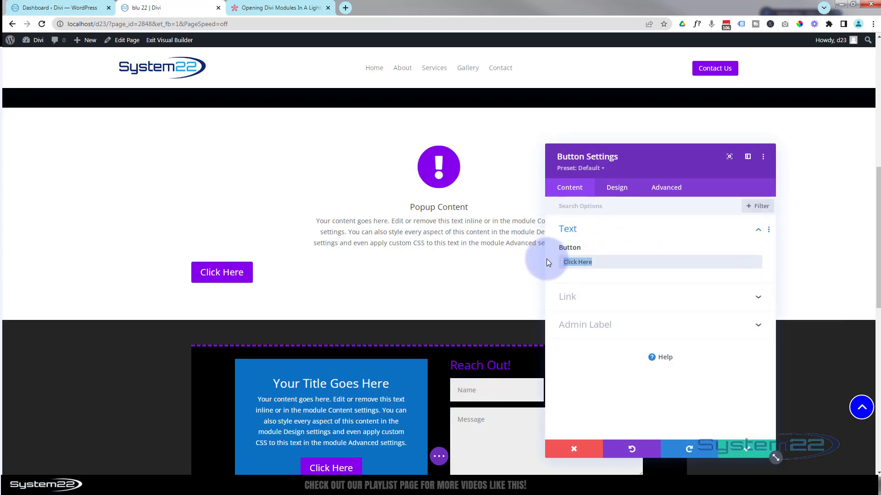
pyautogui.write('Morer In')
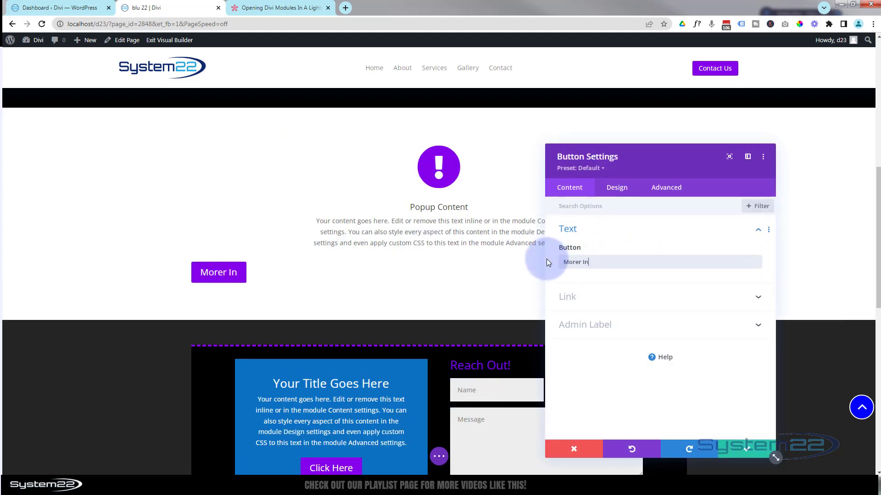
pyautogui.write('formation!')
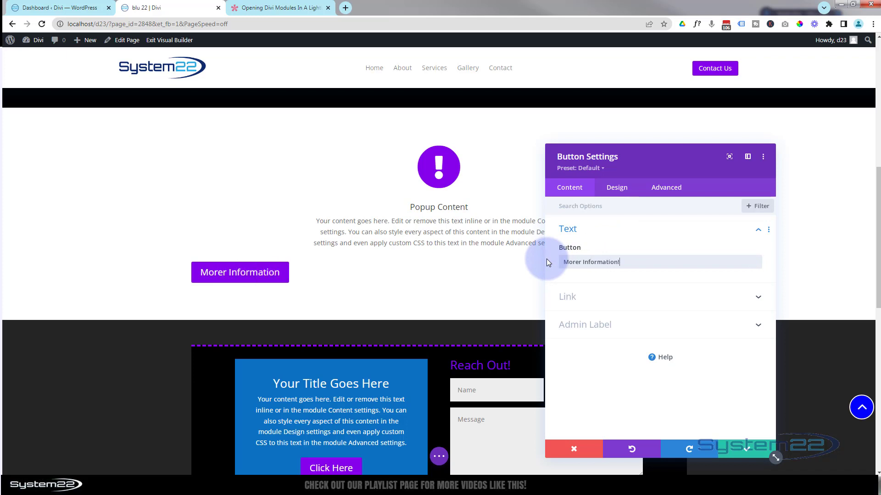
# Centre-align the button in its Design settings and save.
pyautogui.click(618, 189)
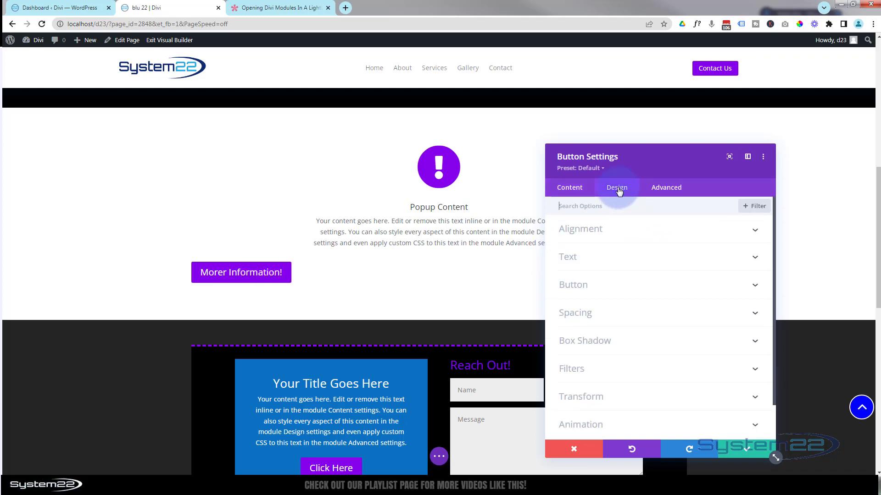
pyautogui.click(630, 236)
pyautogui.click(656, 264)
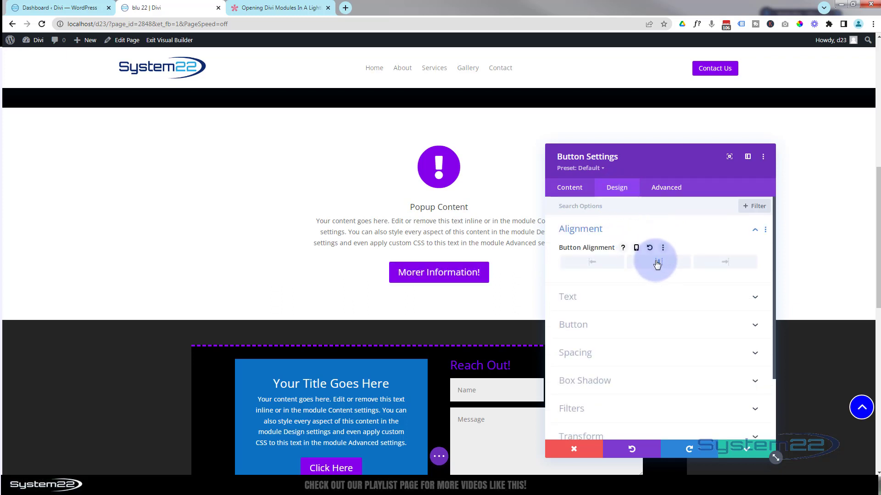
pyautogui.click(748, 453)
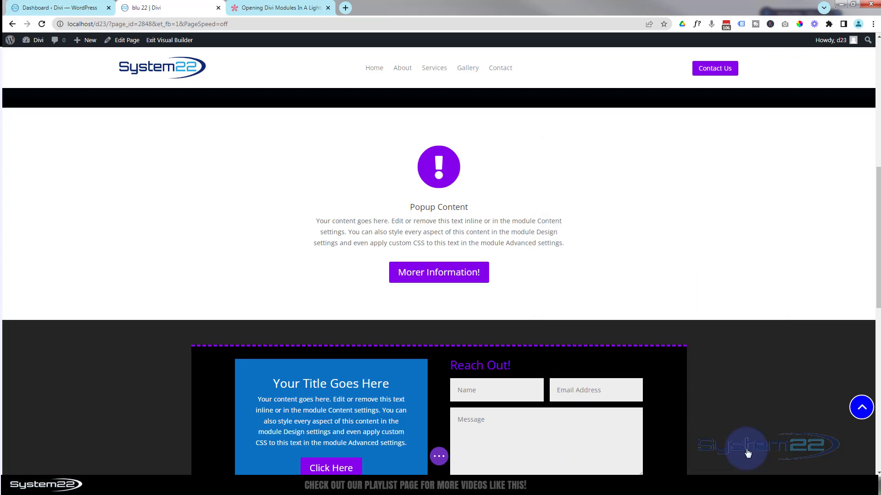
pyautogui.scroll(-2, 707, 188)
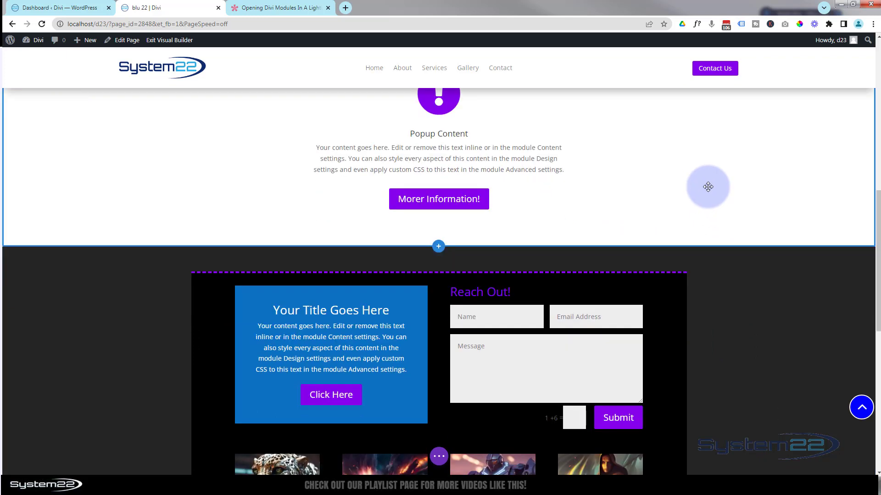
pyautogui.moveTo(519, 199)
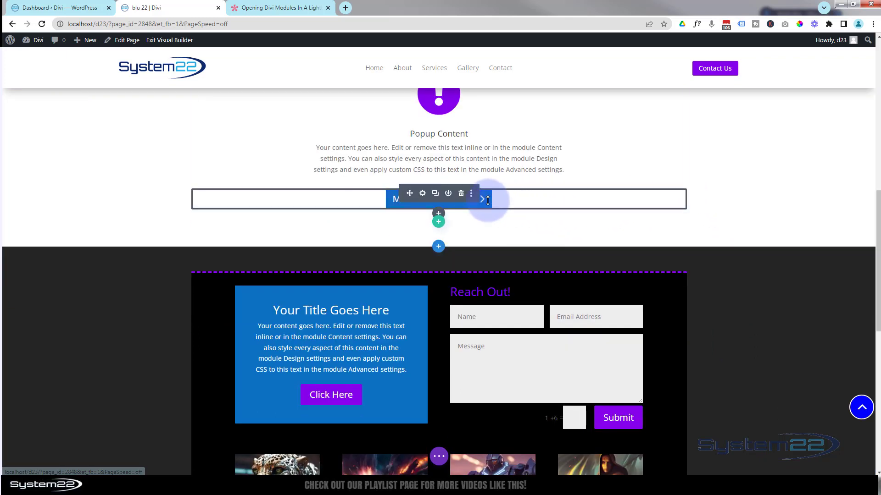
pyautogui.moveTo(552, 314)
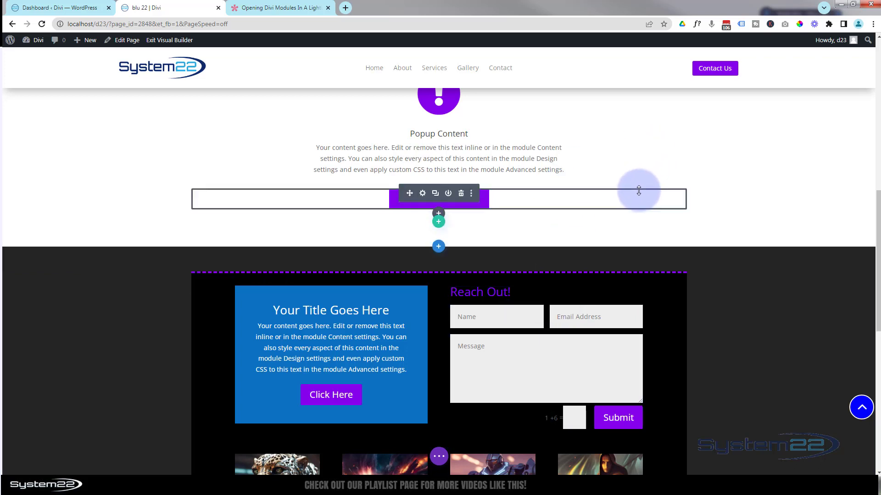
pyautogui.scroll(1, 638, 189)
pyautogui.scroll(1, 638, 190)
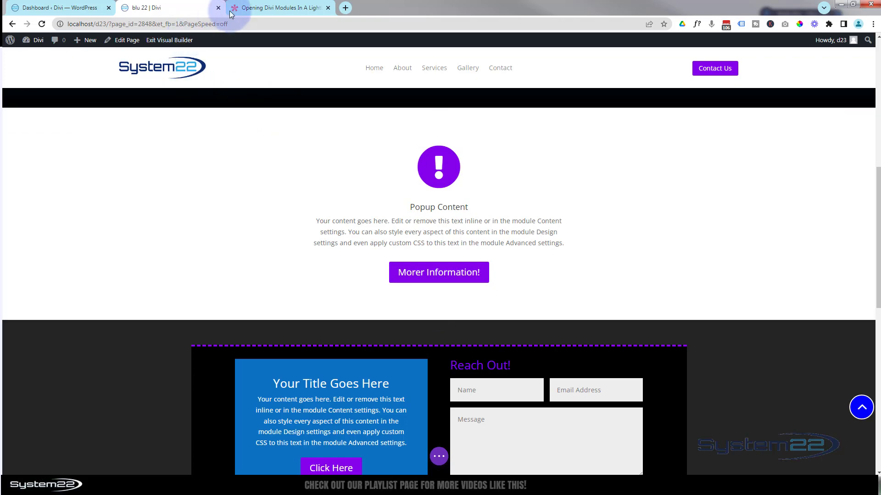
# Switch to the 'Opening Divi Modules In A Lightbox' article and scroll to its Custom CSS code.
pyautogui.click(269, 8)
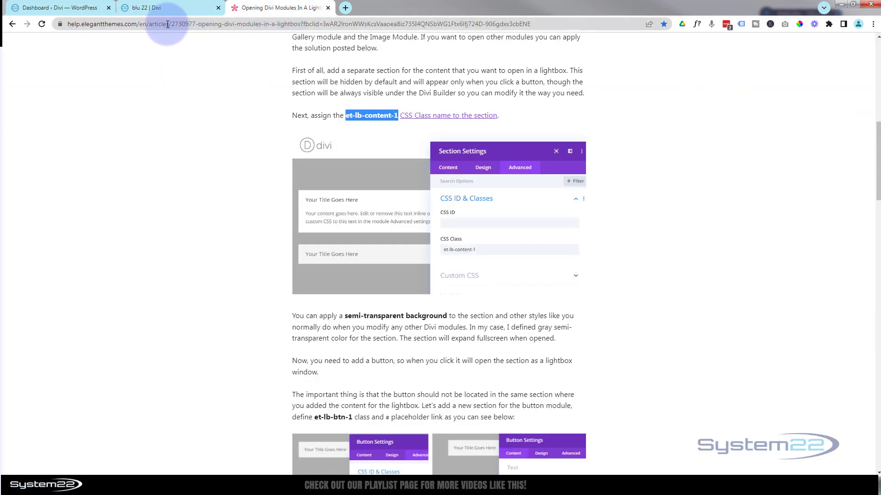
pyautogui.scroll(10, 170, 122)
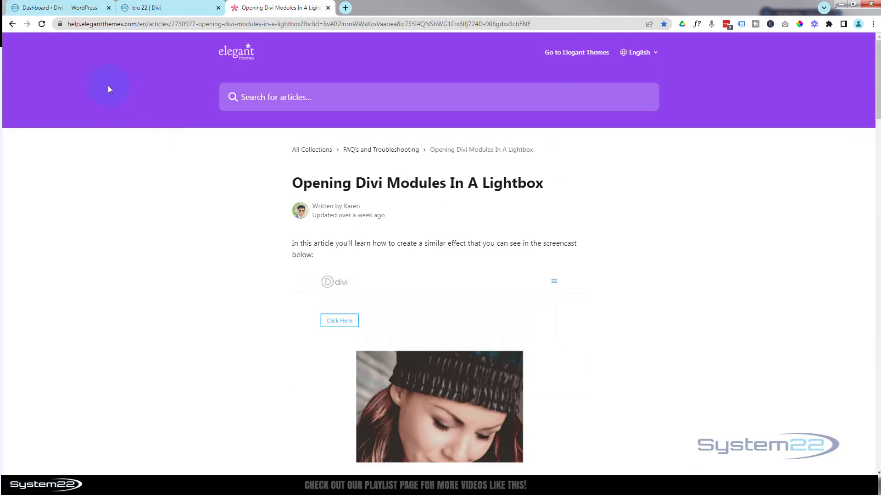
pyautogui.click(144, 22)
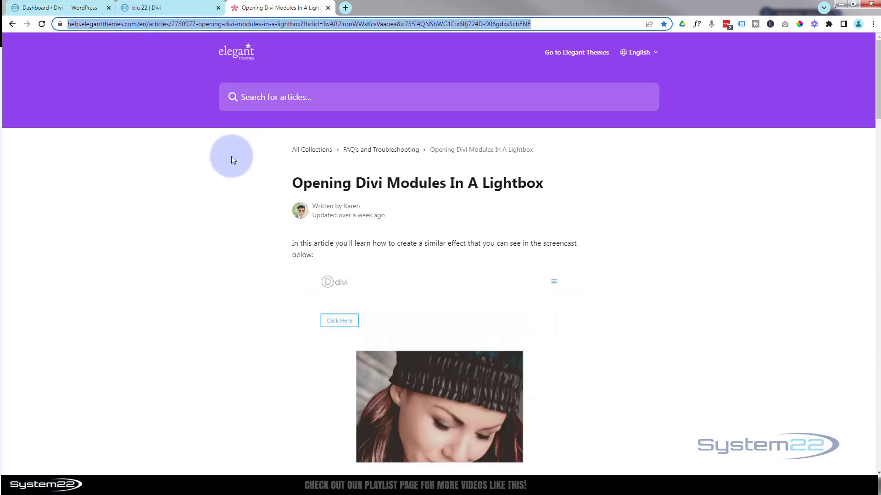
pyautogui.scroll(-8, 231, 155)
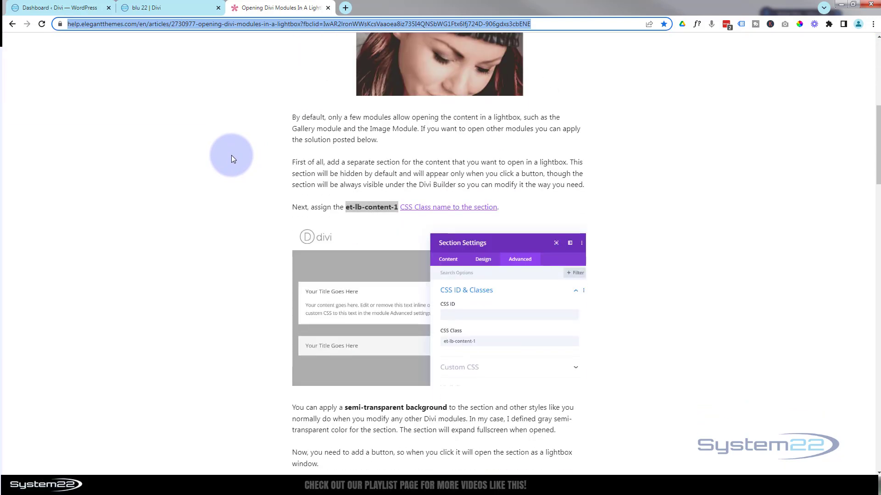
pyautogui.scroll(-14, 231, 156)
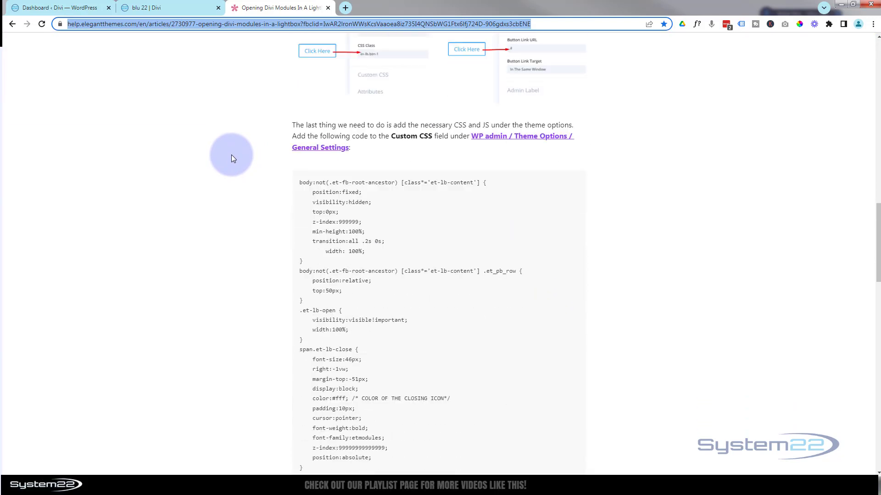
pyautogui.scroll(-1, 267, 176)
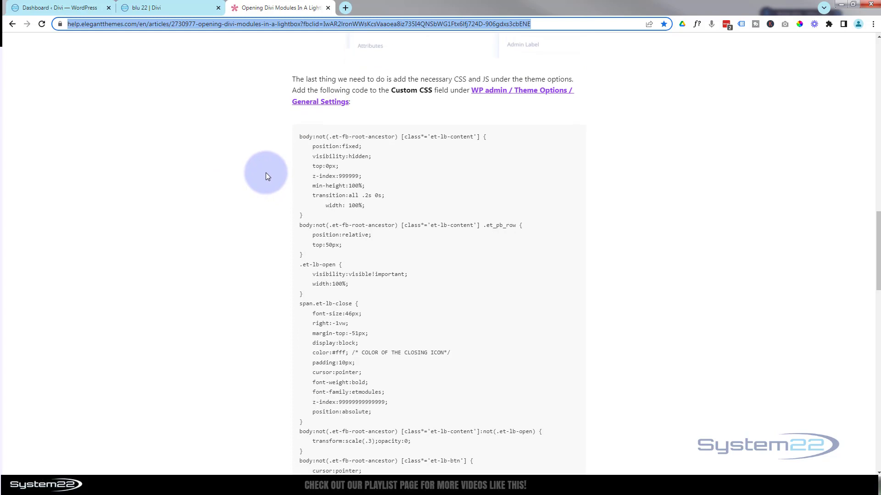
pyautogui.scroll(-1, 267, 176)
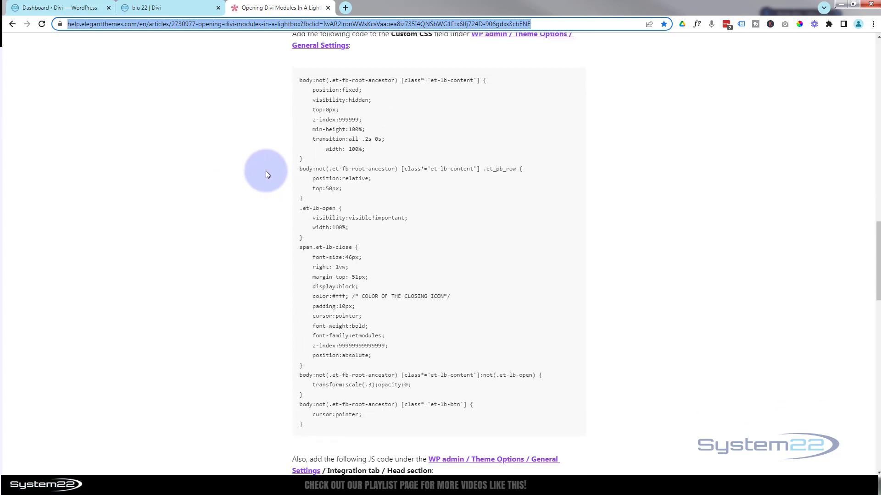
pyautogui.scroll(1, 265, 171)
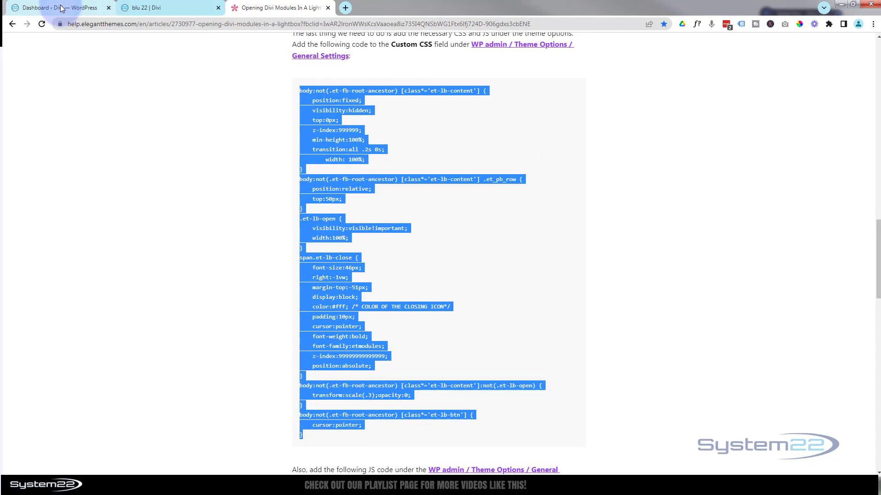
# Go from the dashboard to Divi Theme Options and scroll down to the Custom CSS field.
pyautogui.click(61, 8)
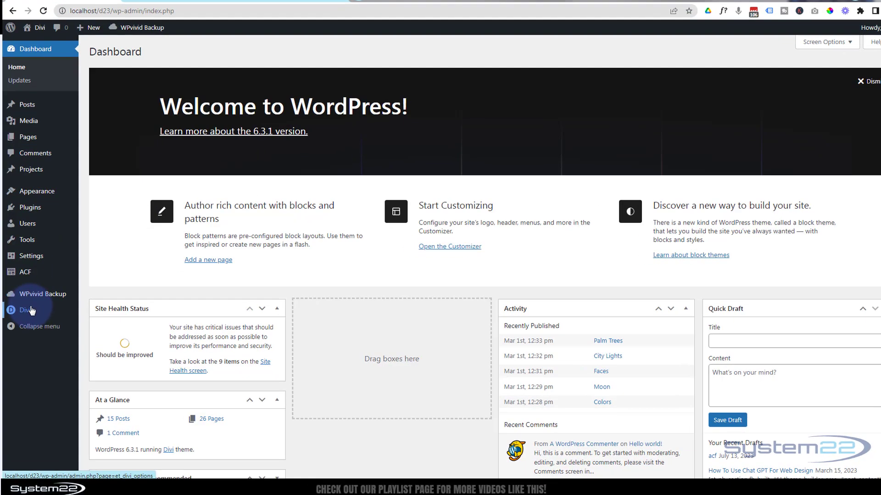
pyautogui.moveTo(28, 318)
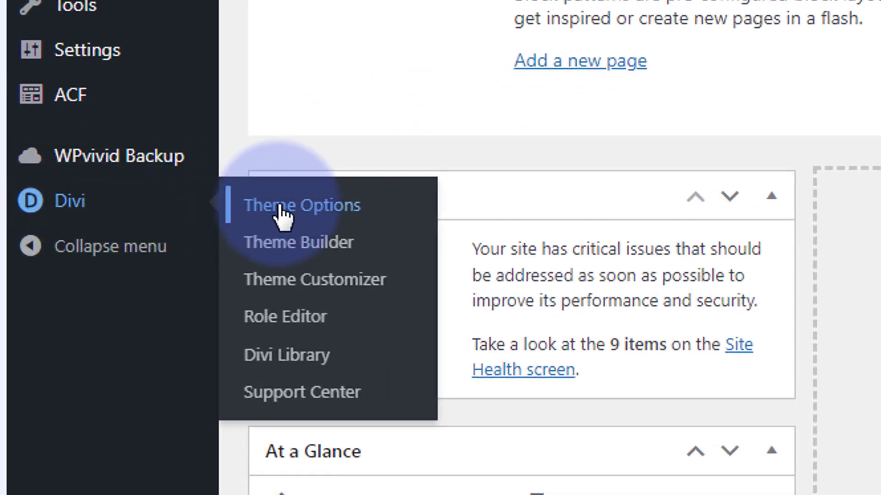
pyautogui.click(280, 209)
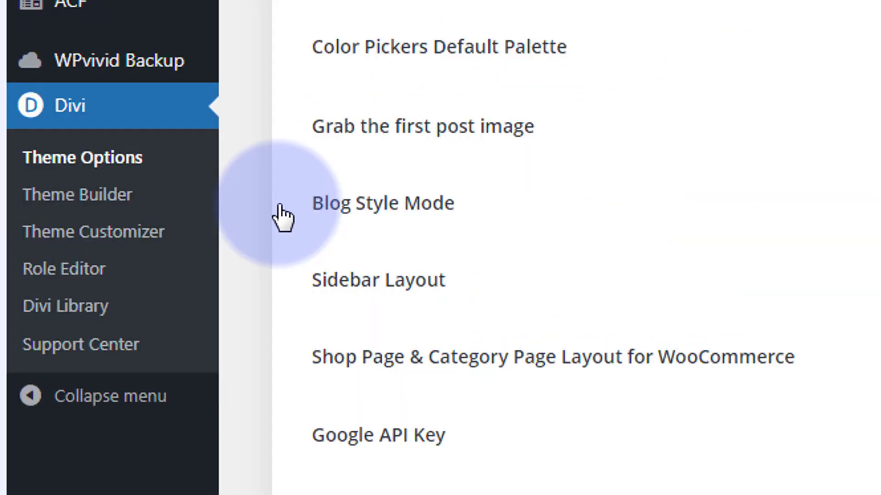
pyautogui.scroll(-10, 780, 92)
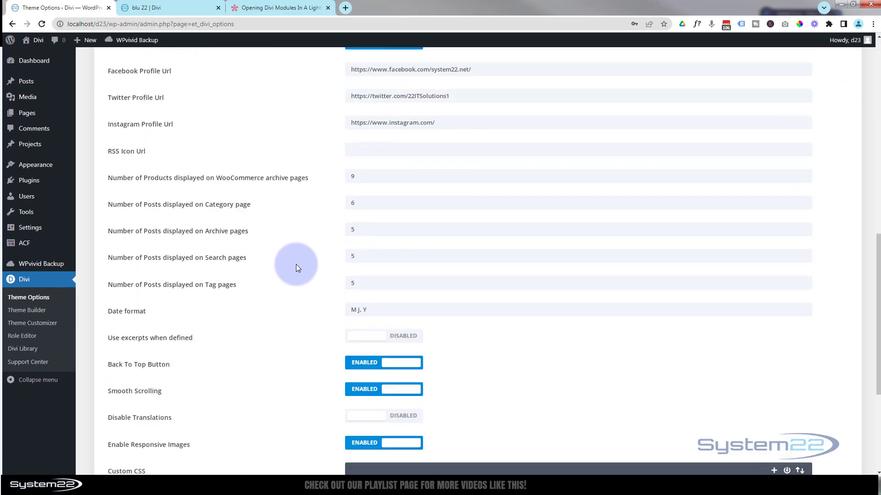
pyautogui.scroll(-2, 296, 264)
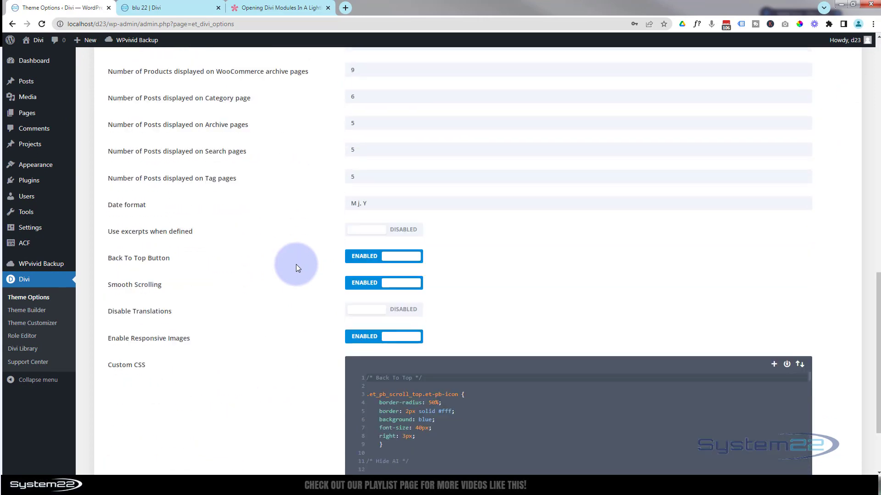
pyautogui.scroll(-2, 296, 264)
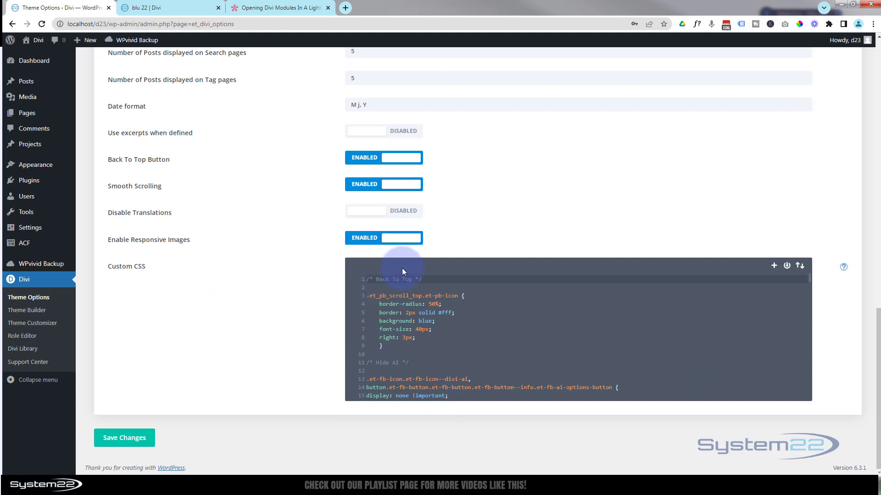
# Paste the lightbox CSS above the existing Custom CSS and save the theme options.
pyautogui.press('Return')
pyautogui.press('Return')
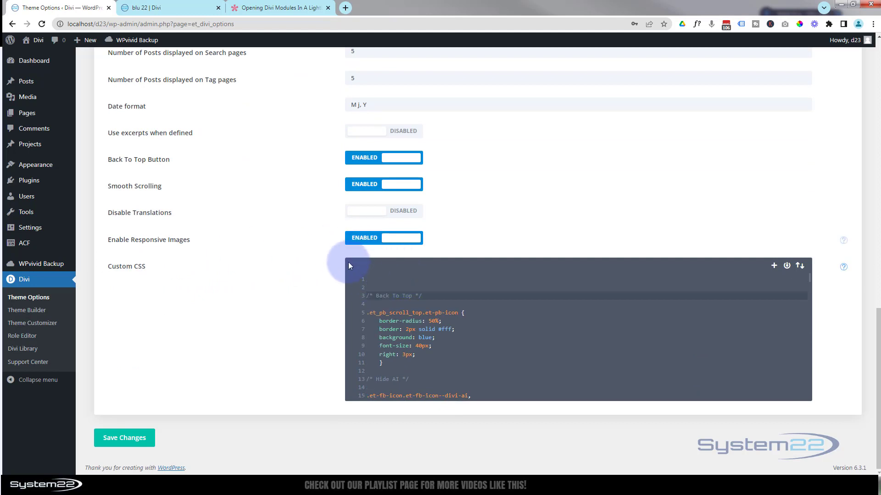
pyautogui.click(373, 279)
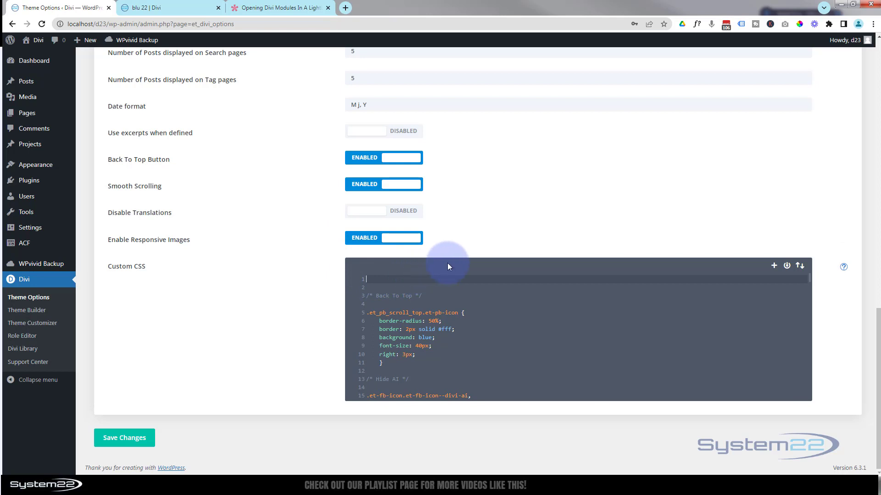
pyautogui.hotkey('ctrl', 'v')
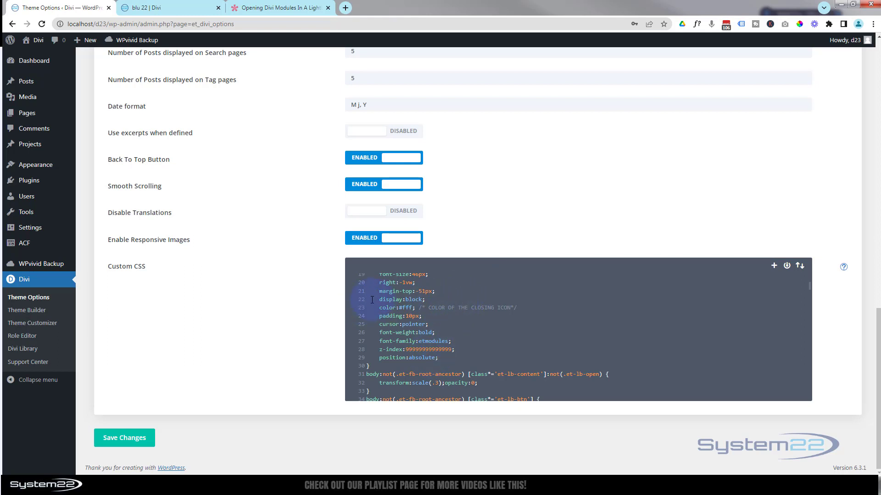
pyautogui.hotkey('ctrl', 'space')
pyautogui.hotkey('ctrl', 'Home')
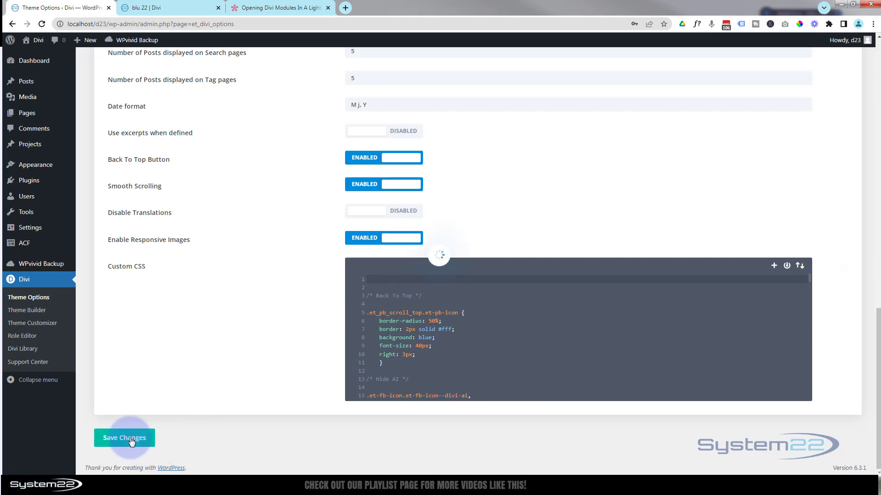
pyautogui.scroll(-12, 510, 330)
pyautogui.scroll(-12, 508, 328)
pyautogui.scroll(-5, 508, 329)
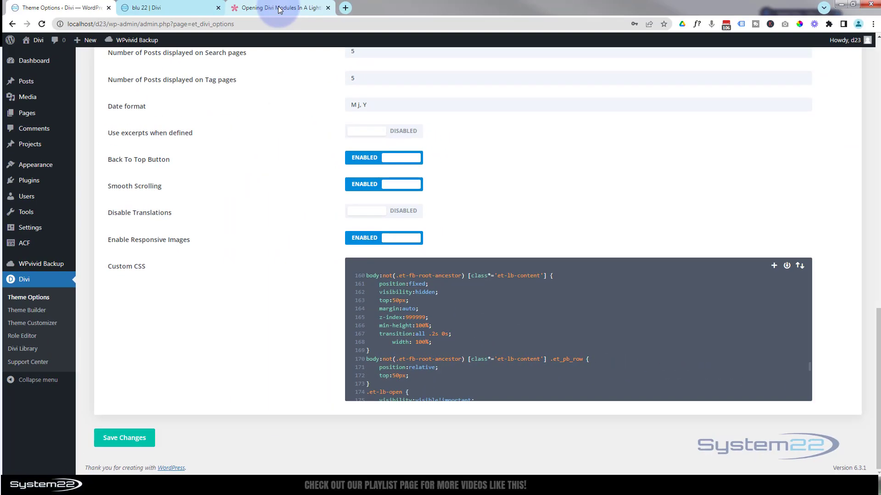
# Select the lightbox jQuery script in the help article's code block, then go back to Theme Options.
pyautogui.click(279, 7)
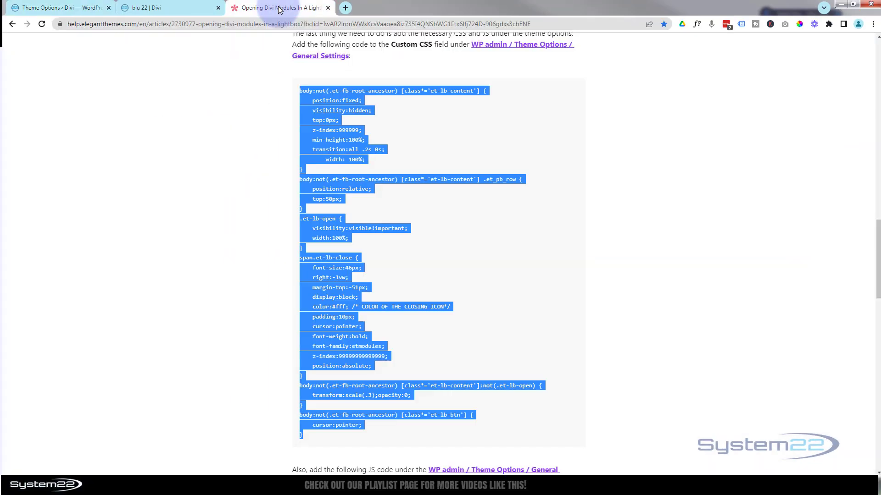
pyautogui.rightClick(290, 125)
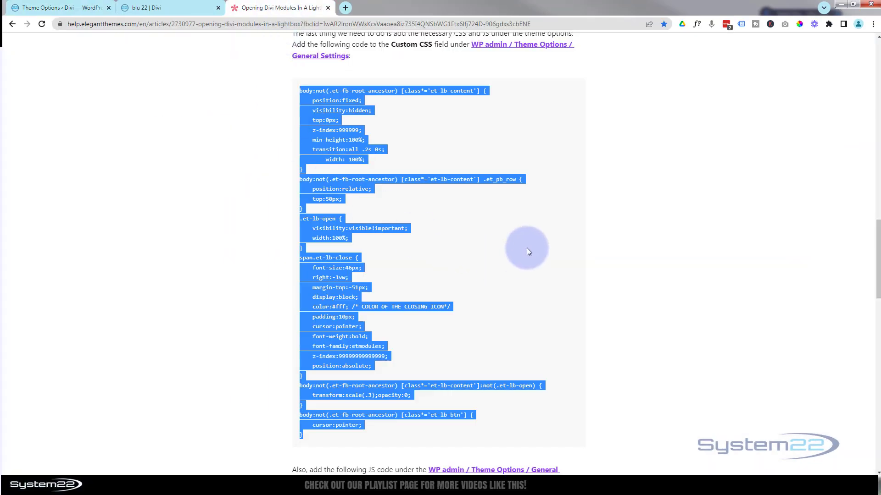
pyautogui.scroll(-7, 529, 246)
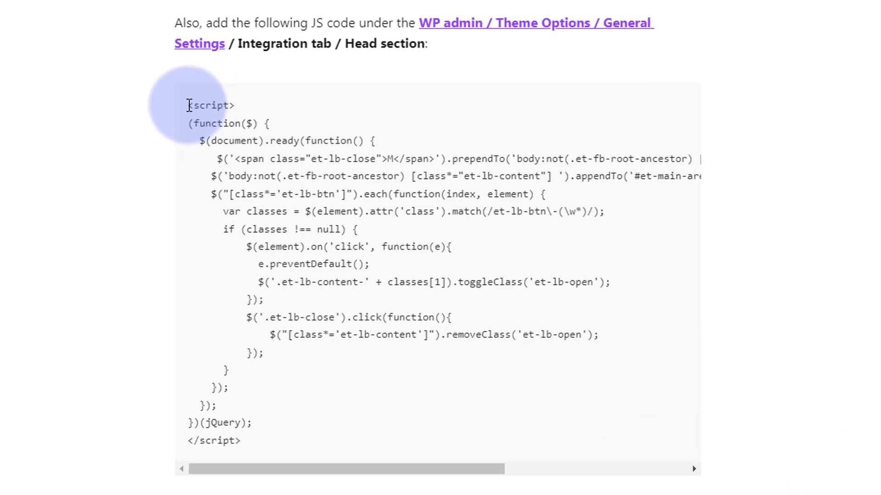
pyautogui.moveTo(189, 110); pyautogui.dragTo(308, 441)
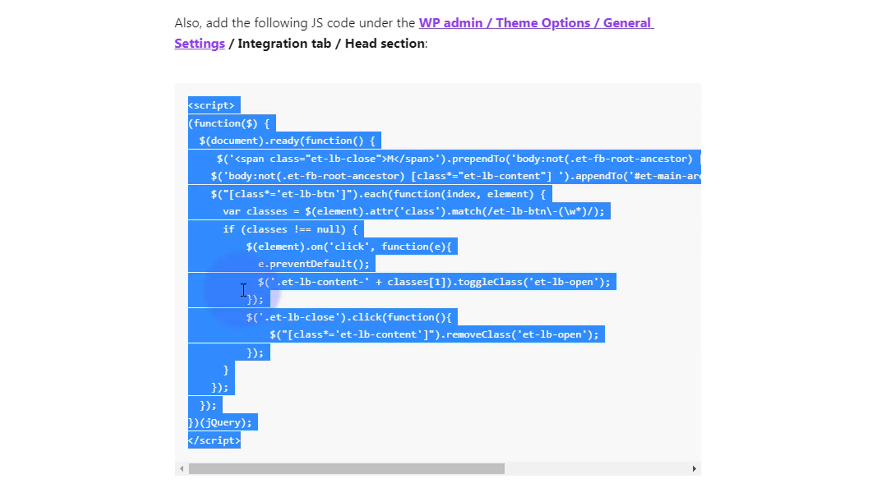
pyautogui.click(54, 8)
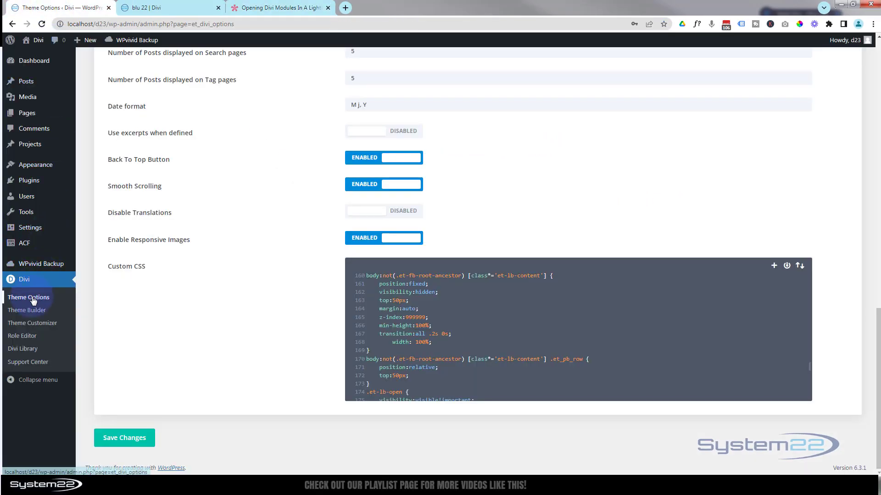
# Scroll back to the top of Divi Theme Options and show the Integration code settings.
pyautogui.scroll(15, 281, 256)
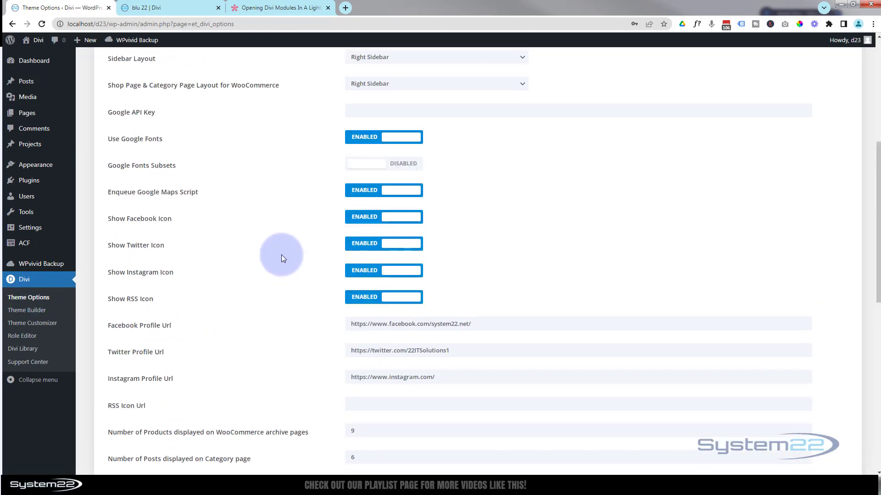
pyautogui.scroll(2, 281, 257)
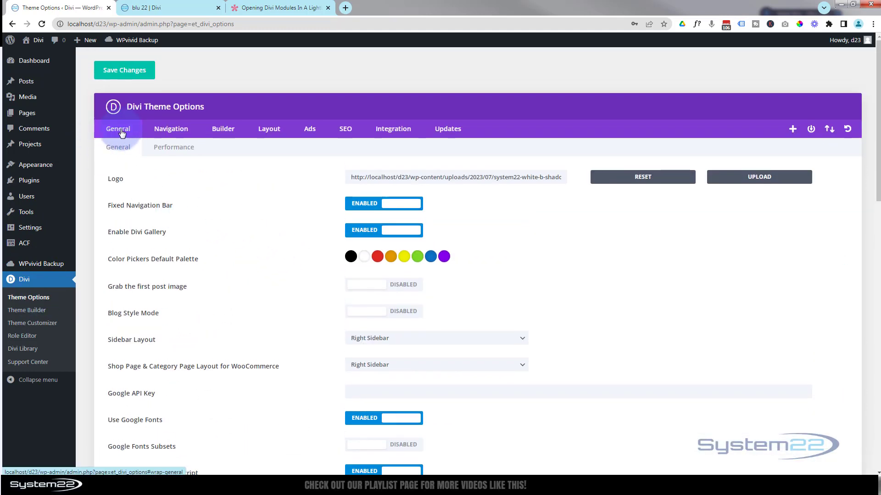
pyautogui.click(397, 131)
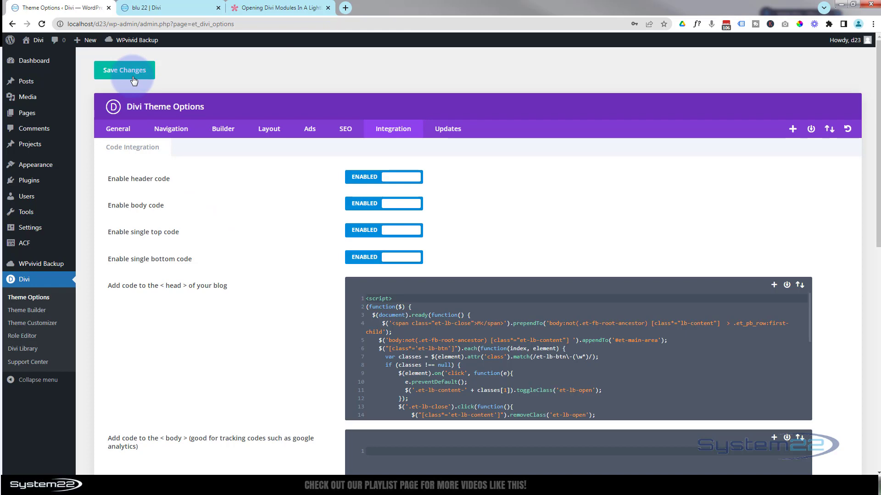
# Select the et-lb-btn-1 class name in the article's button step, then return to the Divi page.
pyautogui.click(293, 10)
pyautogui.scroll(10, 363, 246)
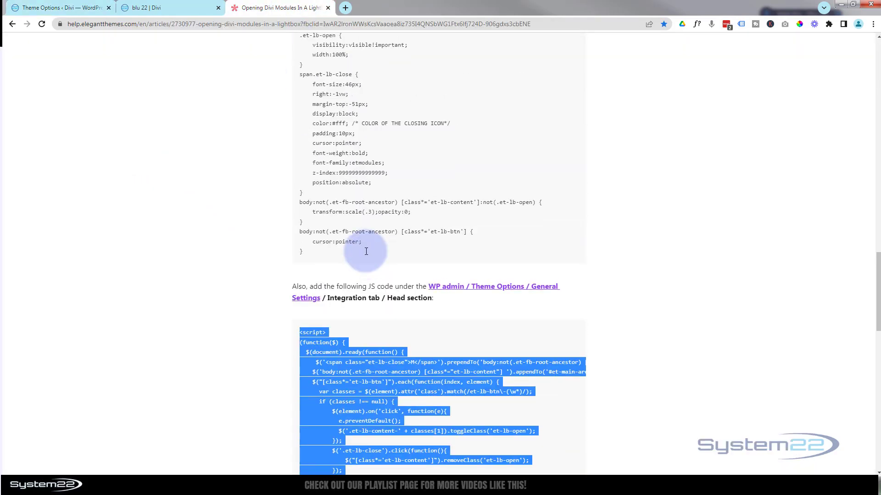
pyautogui.scroll(5, 366, 251)
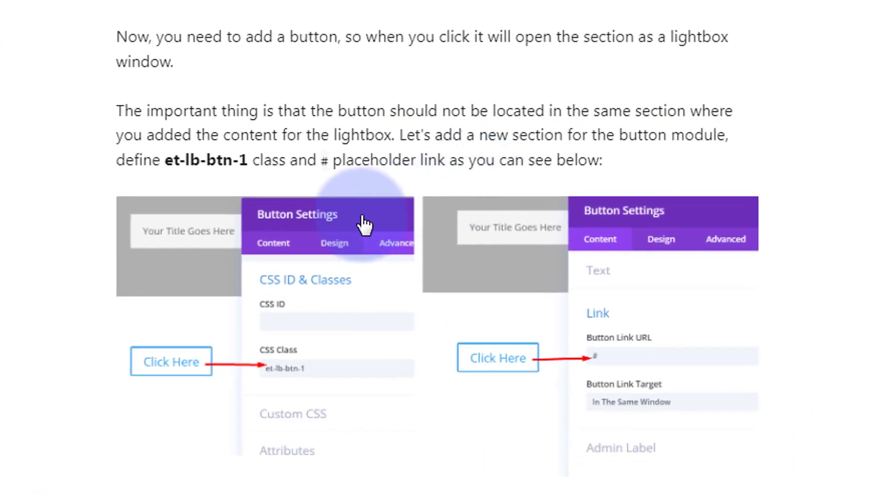
pyautogui.scroll(4, 363, 217)
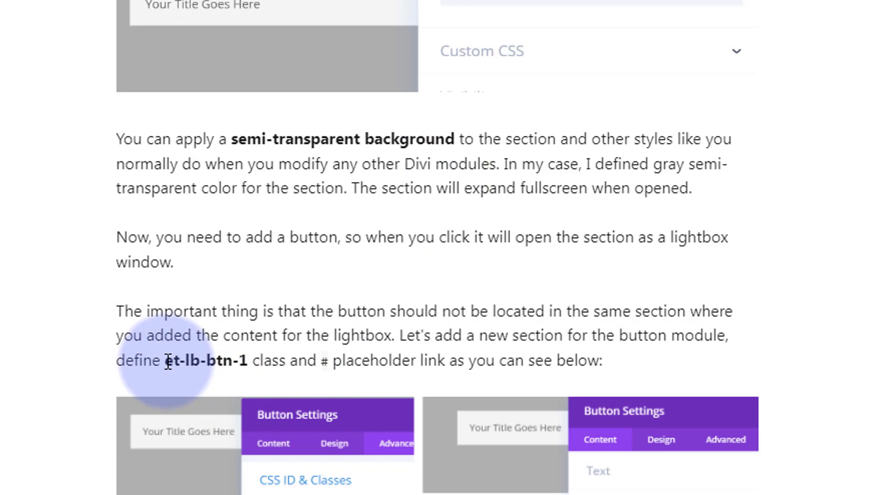
pyautogui.moveTo(168, 361); pyautogui.dragTo(245, 361)
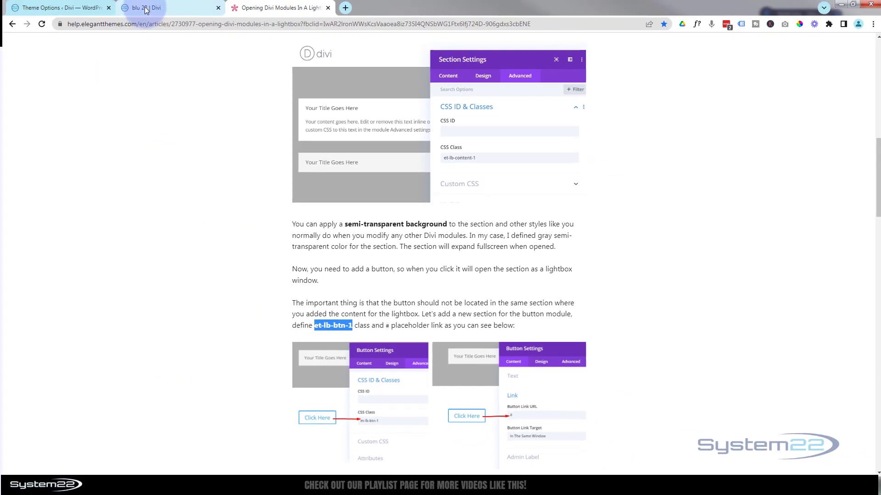
pyautogui.click(146, 8)
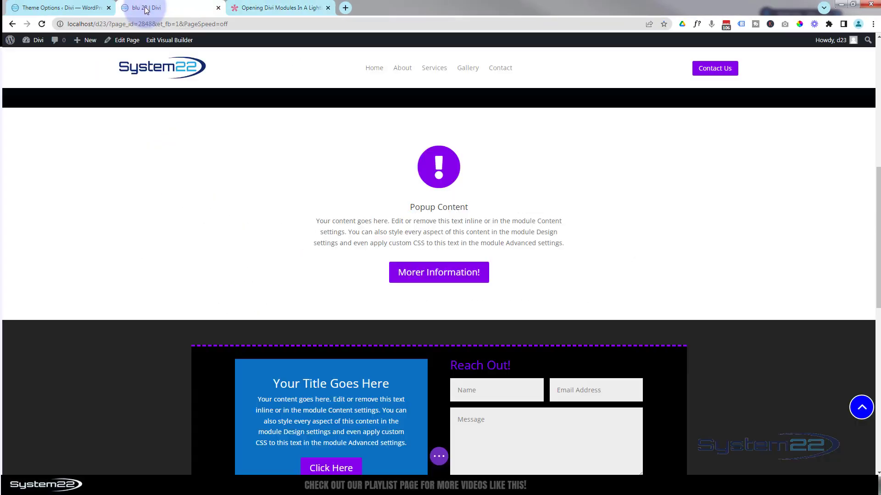
# Paste et-lb-btn-1 into the Morer Information! button's Advanced CSS Class field and save.
pyautogui.click(422, 267)
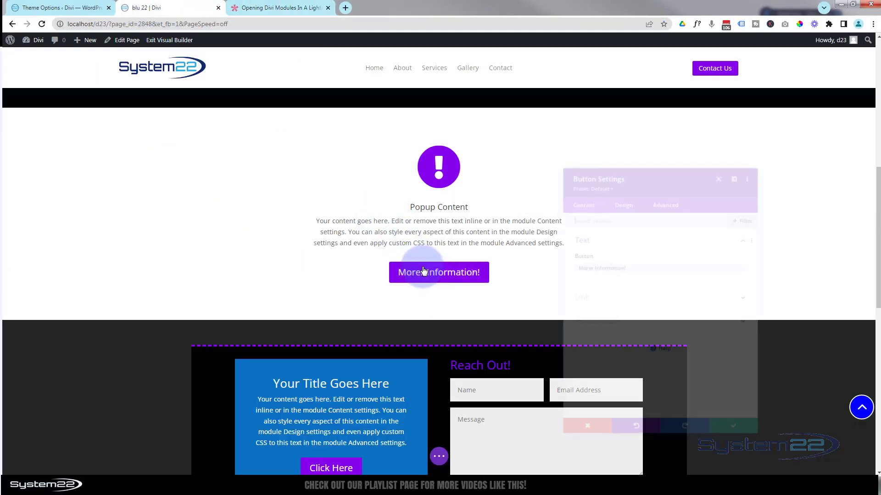
pyautogui.click(595, 296)
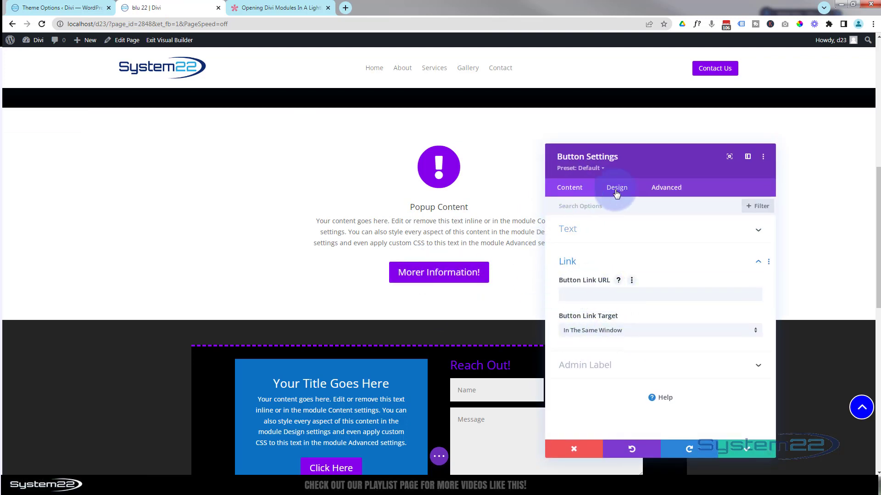
pyautogui.click(661, 189)
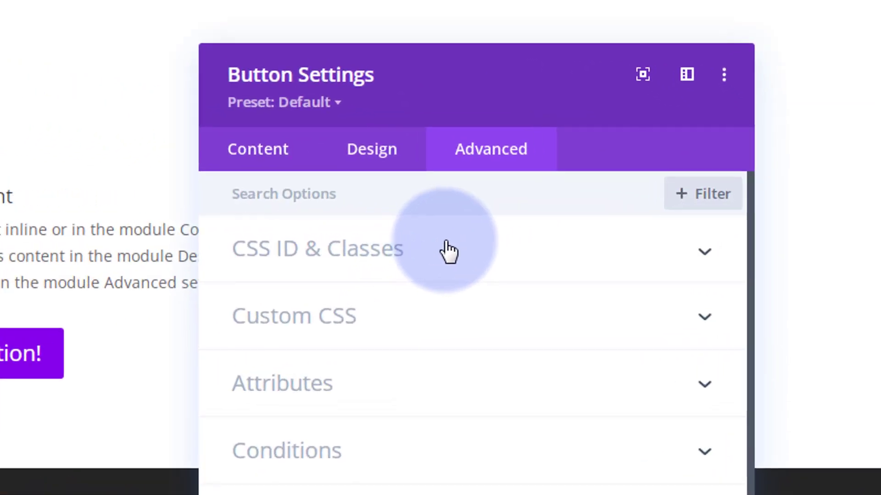
pyautogui.click(466, 256)
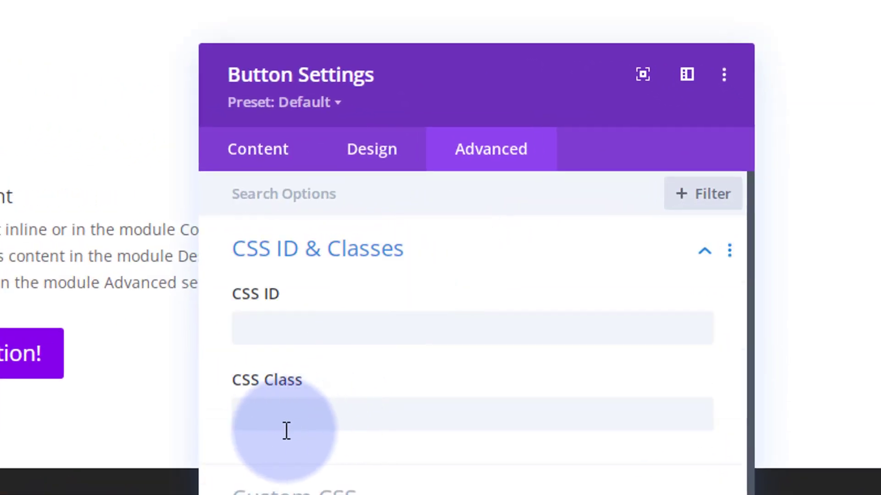
pyautogui.click(265, 415)
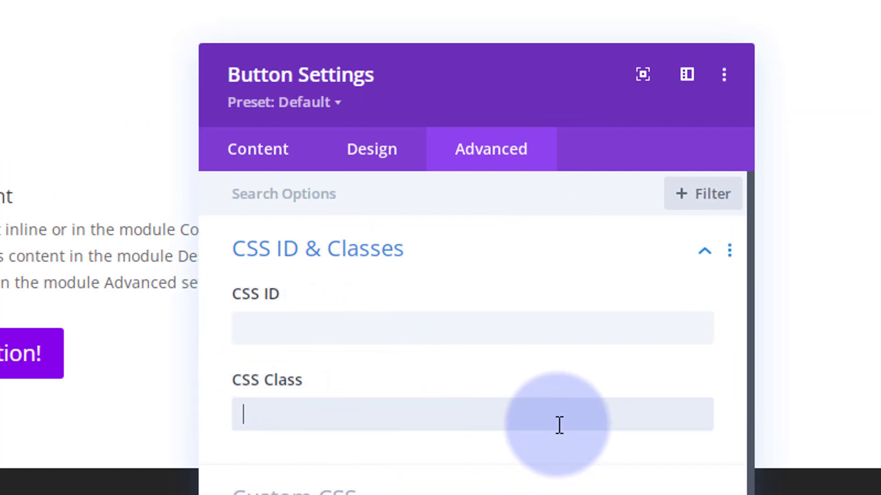
pyautogui.write('et-lb-btn-1')
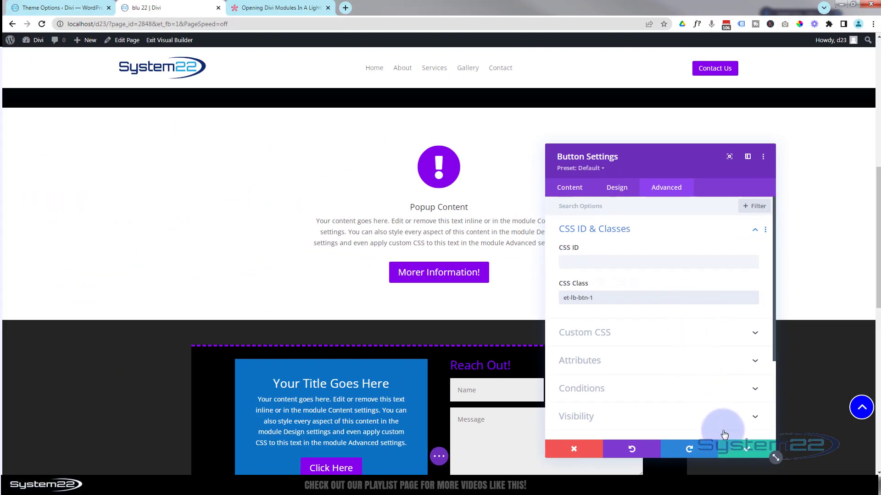
pyautogui.click(738, 448)
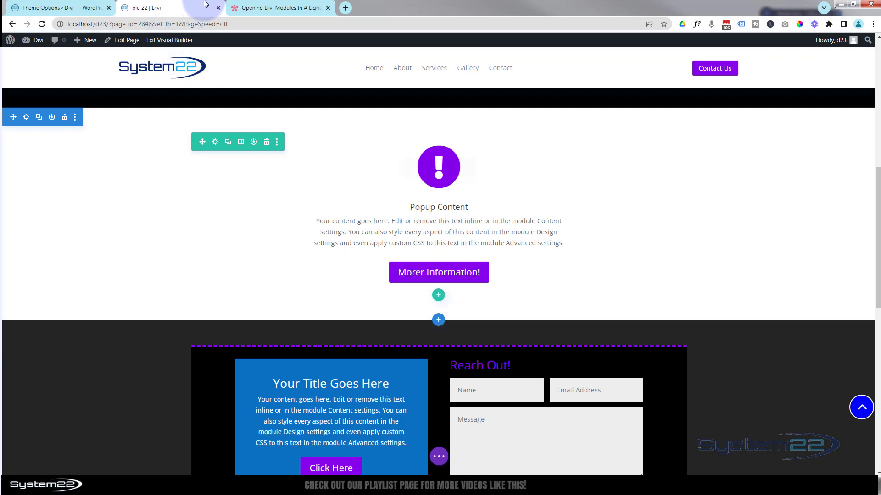
# Scroll up the help article to 'Next, assign' and select the et-lb-content-1 class name.
pyautogui.click(250, 8)
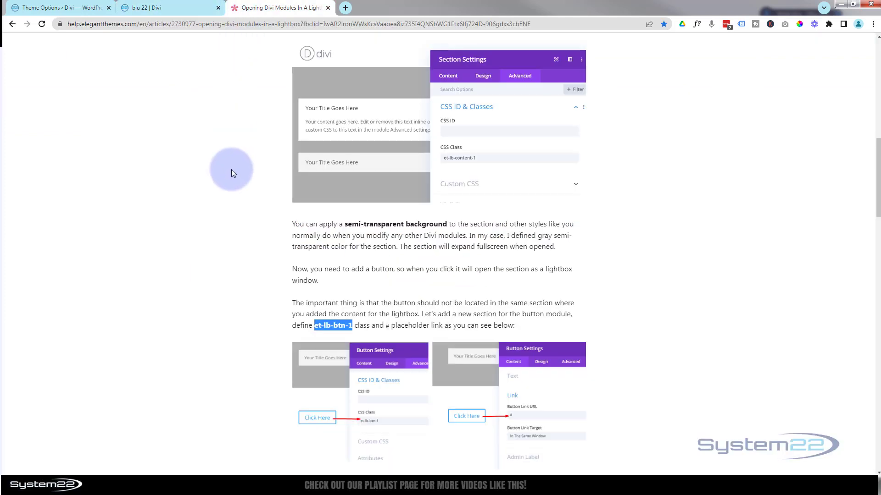
pyautogui.scroll(2, 230, 167)
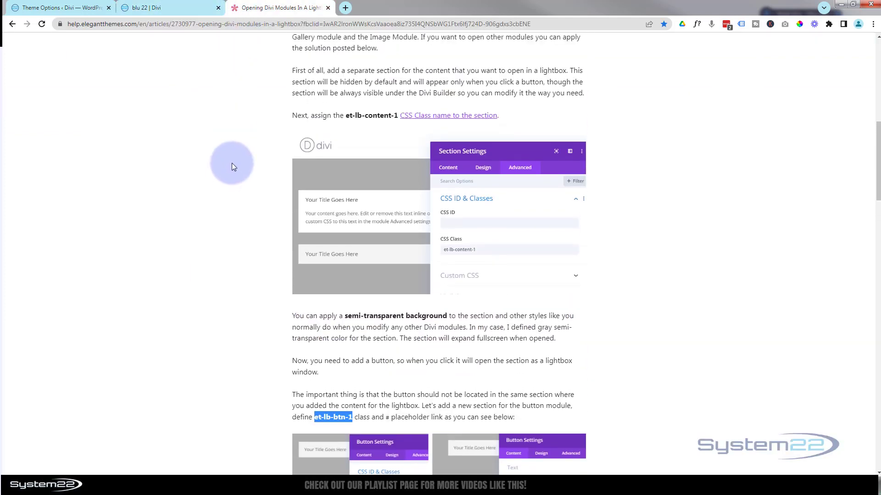
pyautogui.scroll(1, 232, 163)
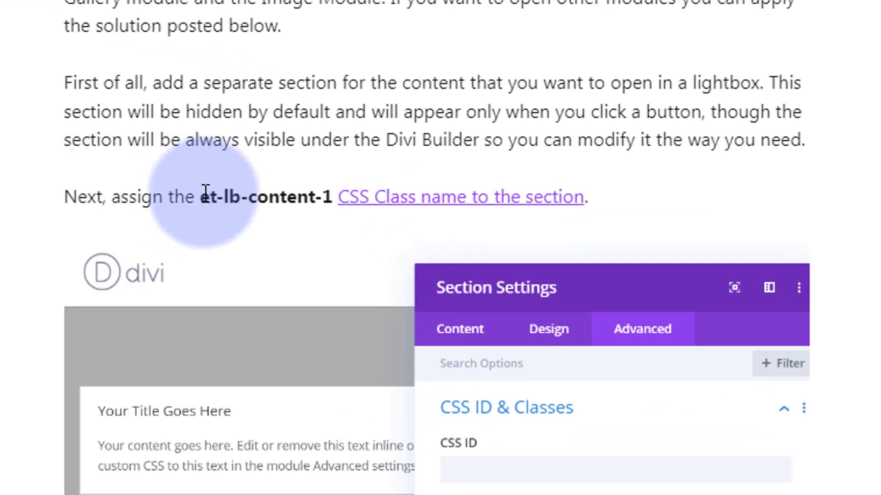
pyautogui.moveTo(202, 197); pyautogui.dragTo(335, 199)
pyautogui.hotkey('ctrl', 'c')
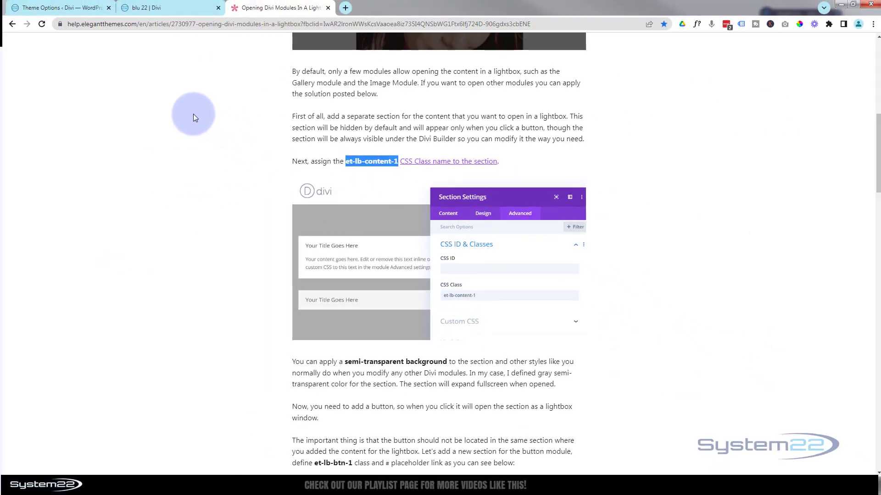
# Paste et-lb-content-1 into the dark contact section's Advanced CSS Class field and save.
pyautogui.click(151, 8)
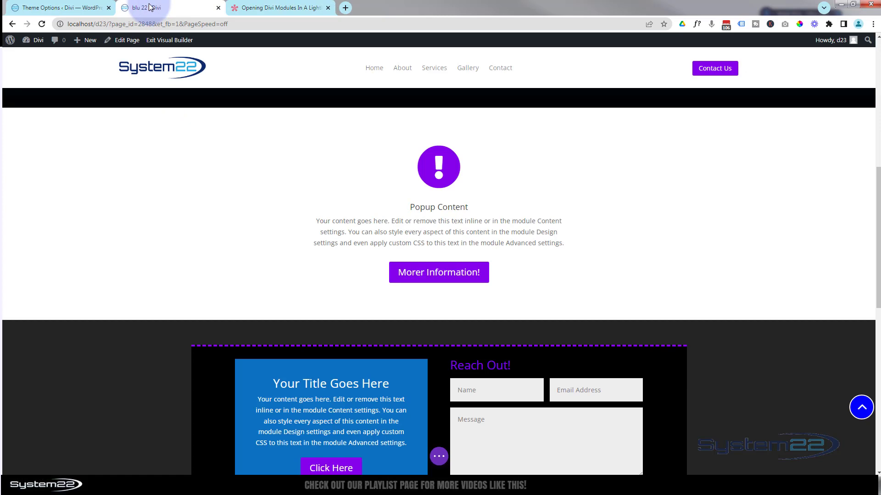
pyautogui.scroll(-3, 182, 142)
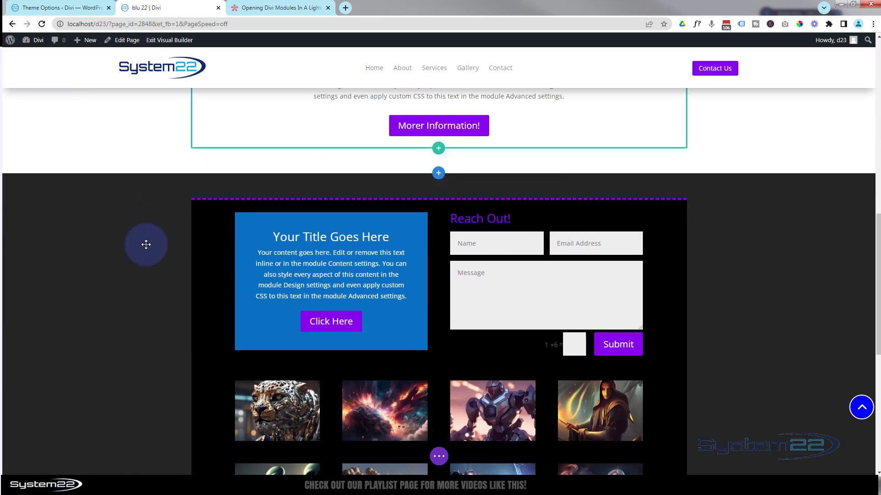
pyautogui.moveTo(242, 212)
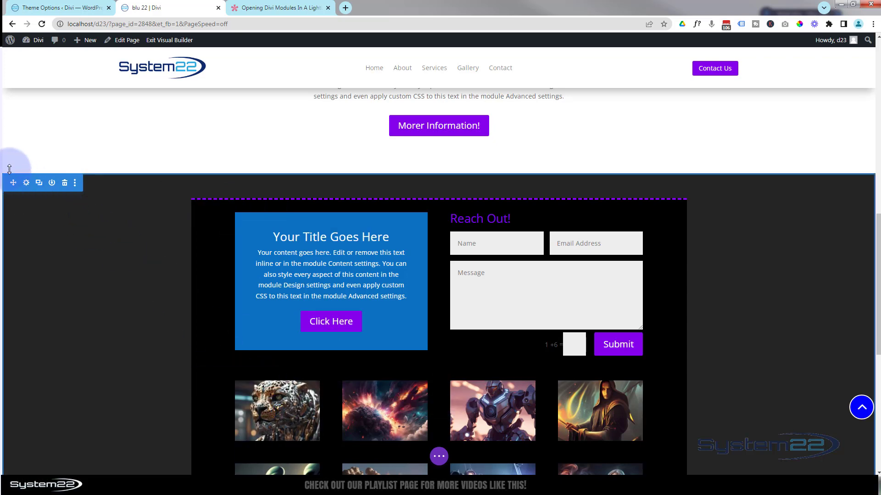
pyautogui.click(26, 183)
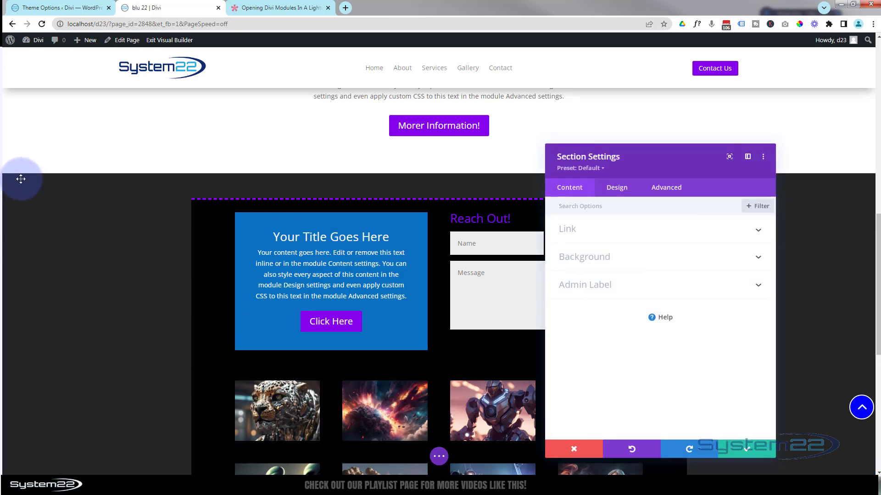
pyautogui.click(666, 189)
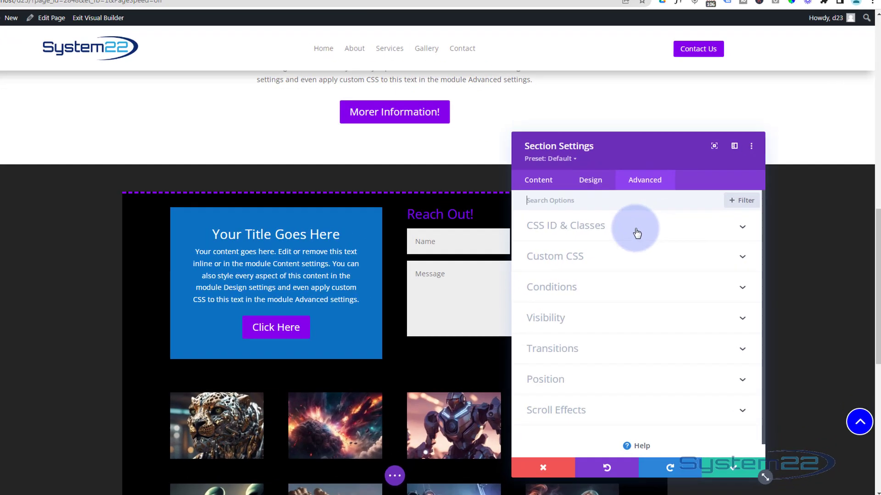
pyautogui.click(651, 229)
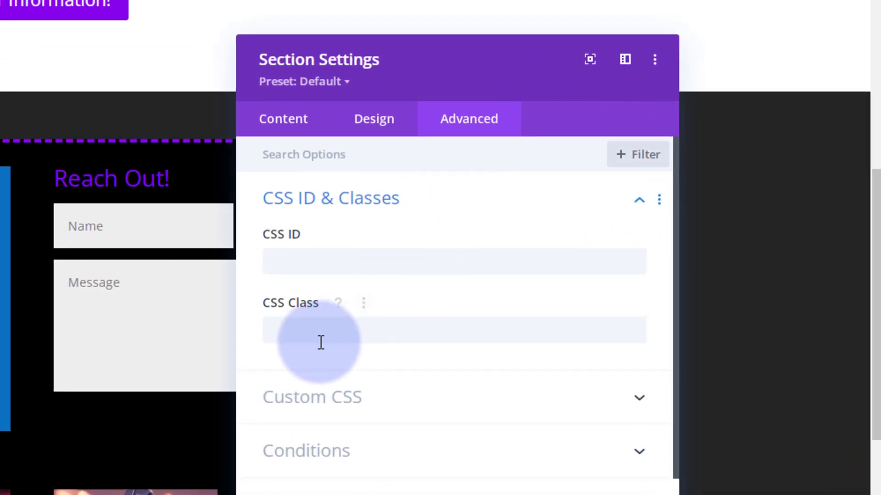
pyautogui.click(295, 330)
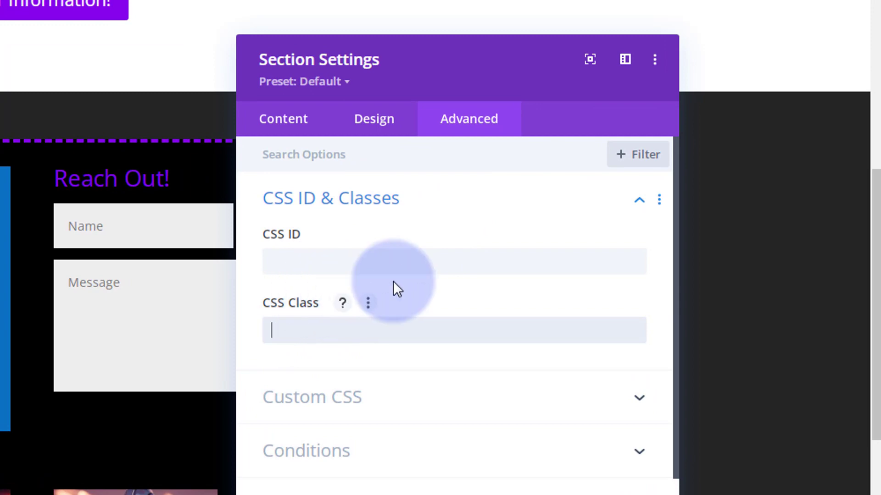
pyautogui.hotkey('ctrl', 'v')
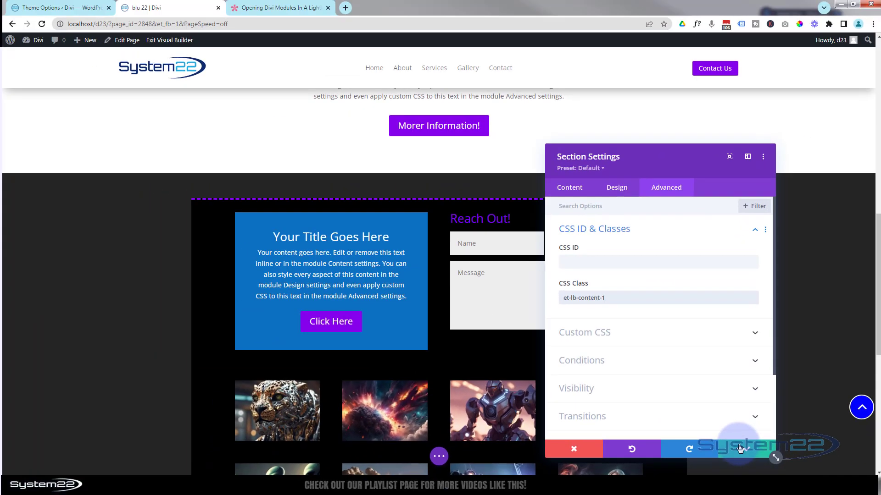
pyautogui.click(709, 487)
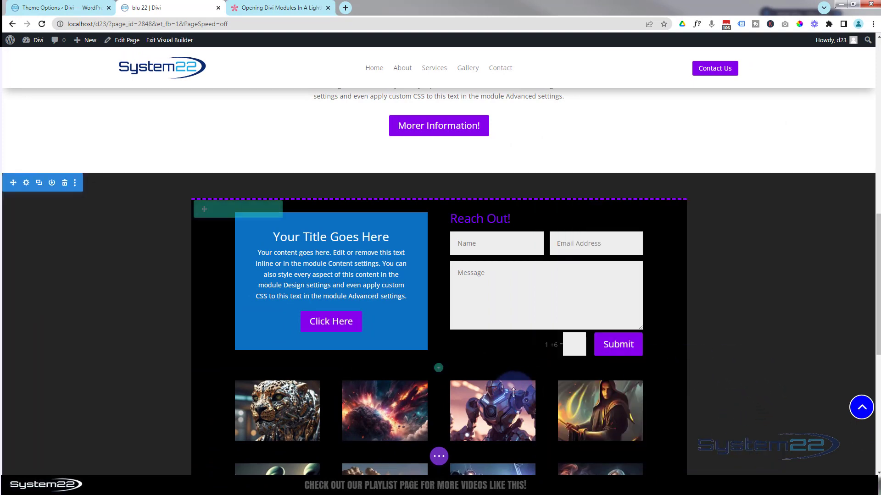
pyautogui.click(439, 457)
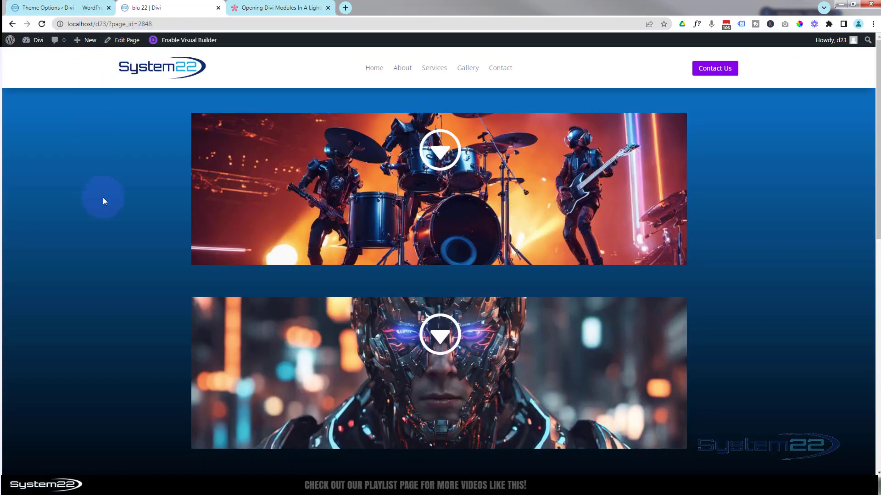
pyautogui.scroll(-9, 102, 198)
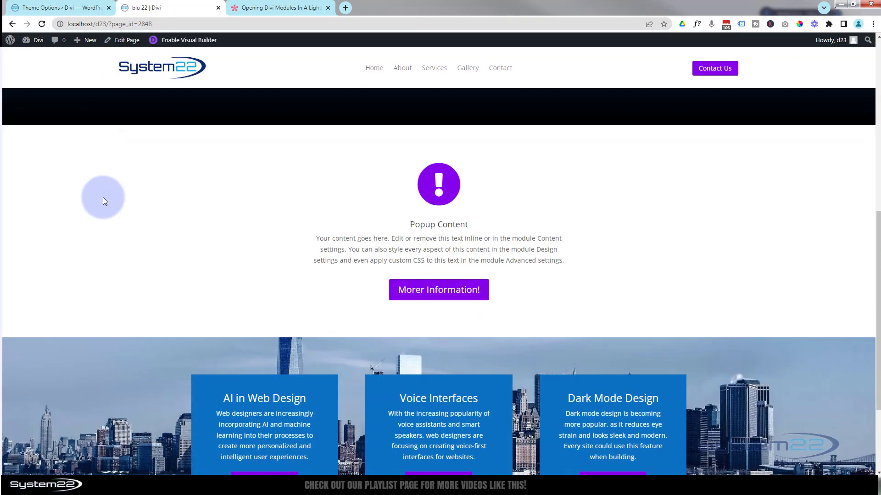
pyautogui.scroll(-2, 175, 302)
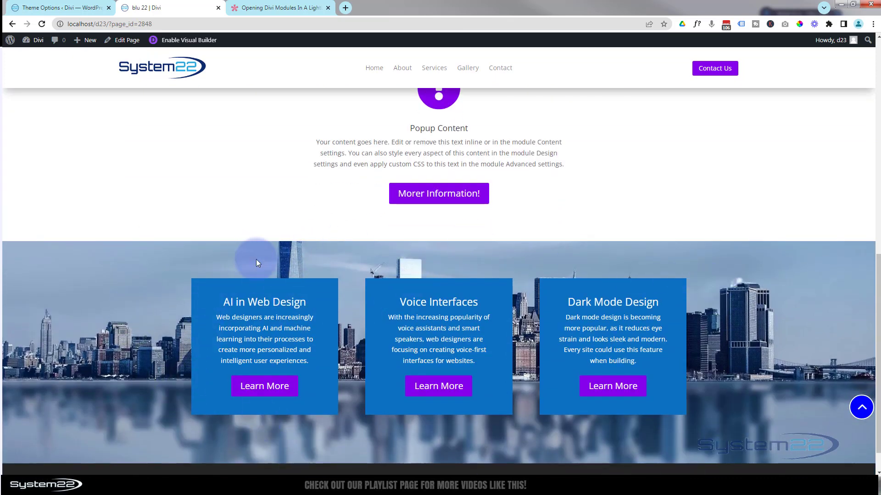
pyautogui.scroll(3, 175, 199)
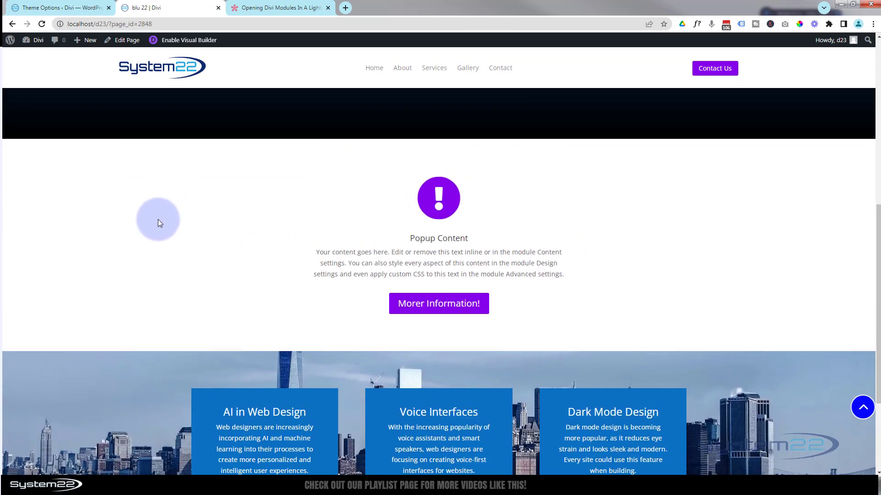
pyautogui.scroll(-1, 157, 219)
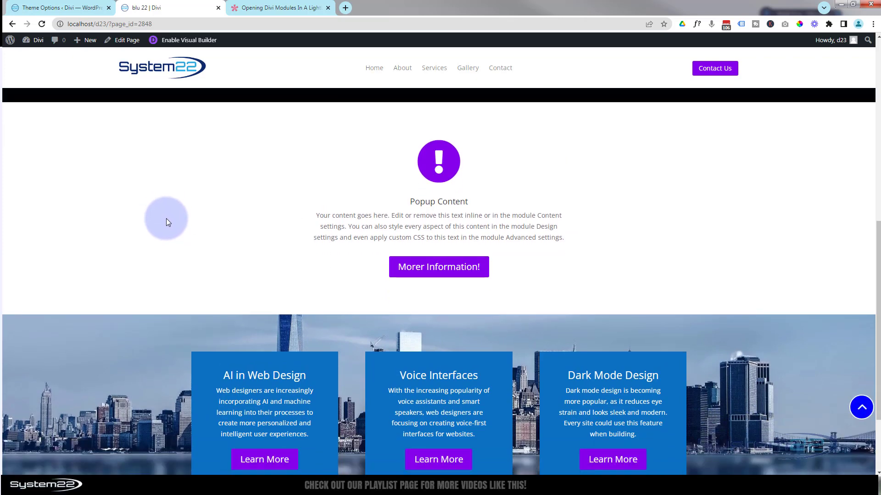
pyautogui.click(425, 271)
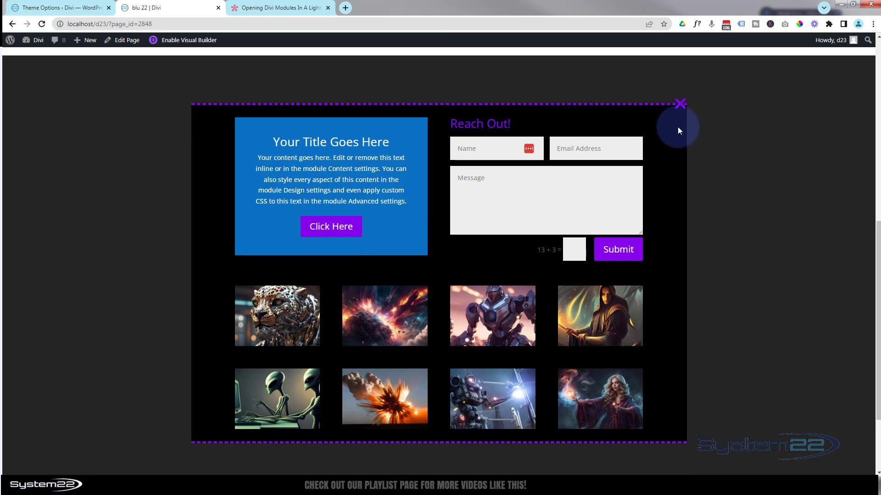
pyautogui.click(680, 104)
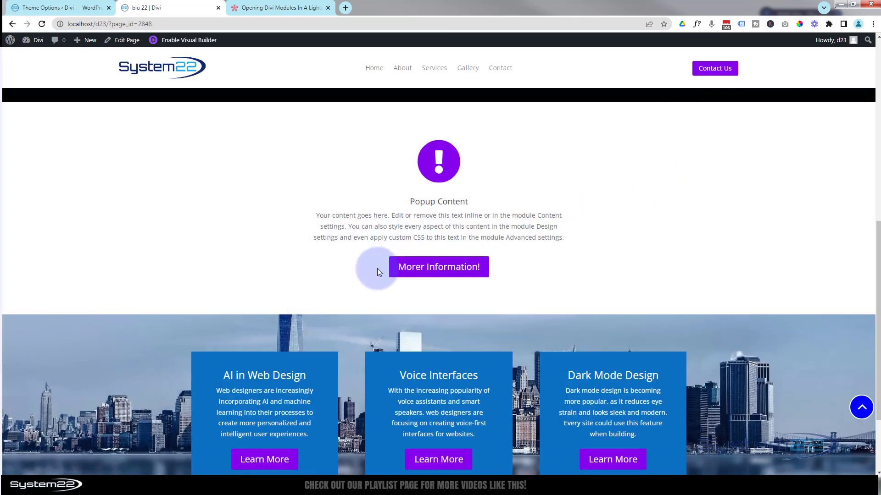
pyautogui.click(427, 270)
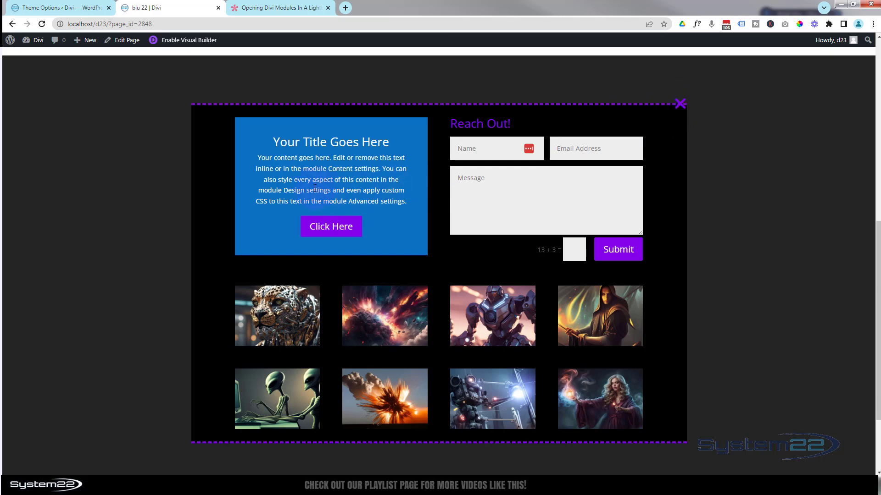
pyautogui.click(484, 148)
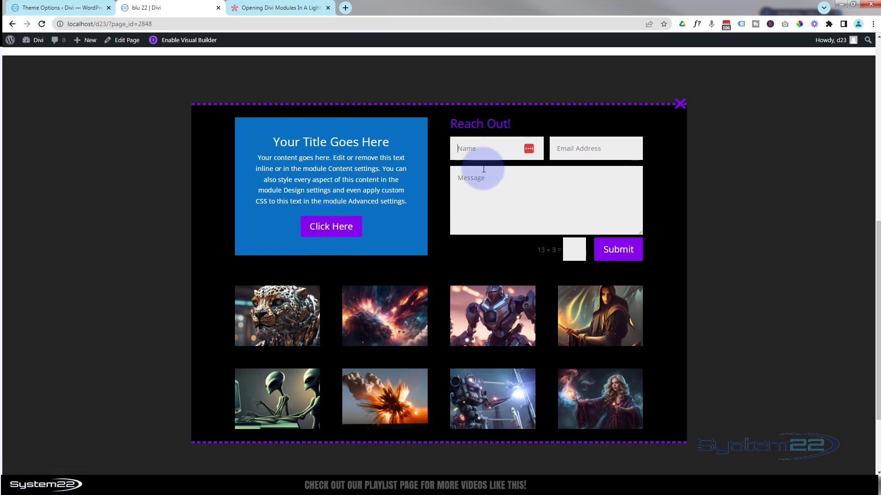
pyautogui.click(276, 315)
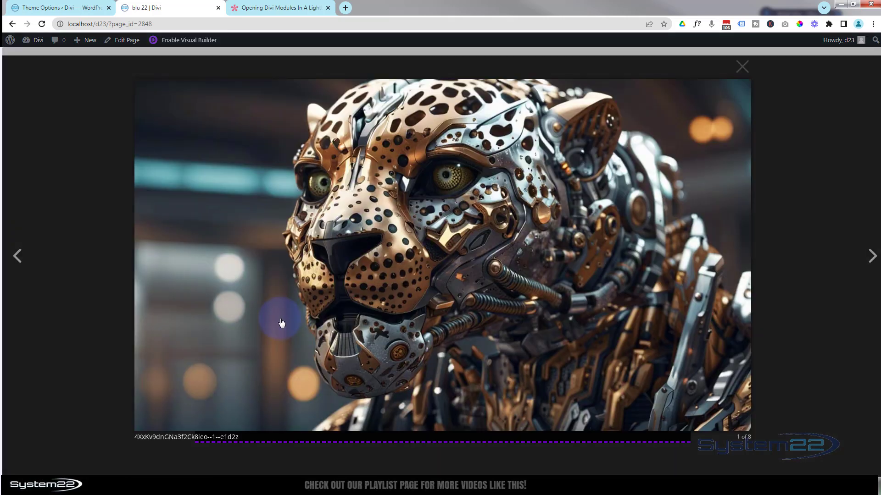
pyautogui.click(862, 256)
pyautogui.click(845, 207)
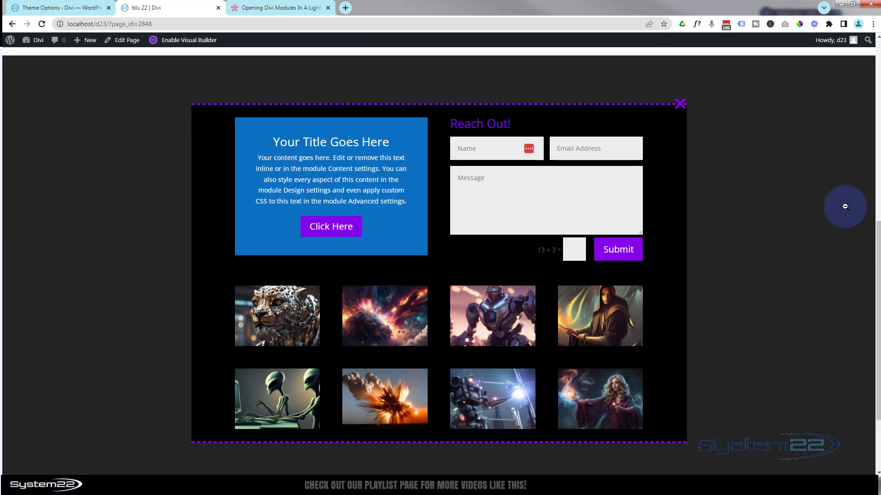
pyautogui.click(679, 104)
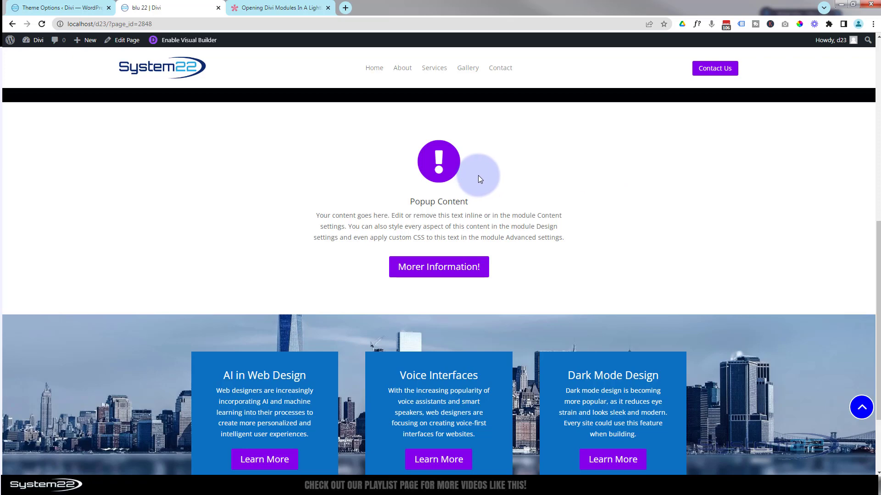
# In General Custom CSS, change the closing icon colour from 8300E9 to fff and save.
pyautogui.click(57, 10)
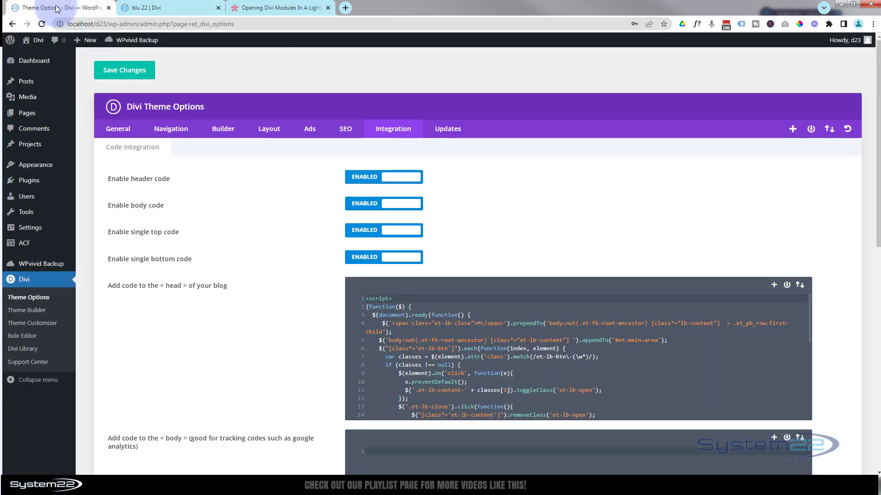
pyautogui.click(114, 130)
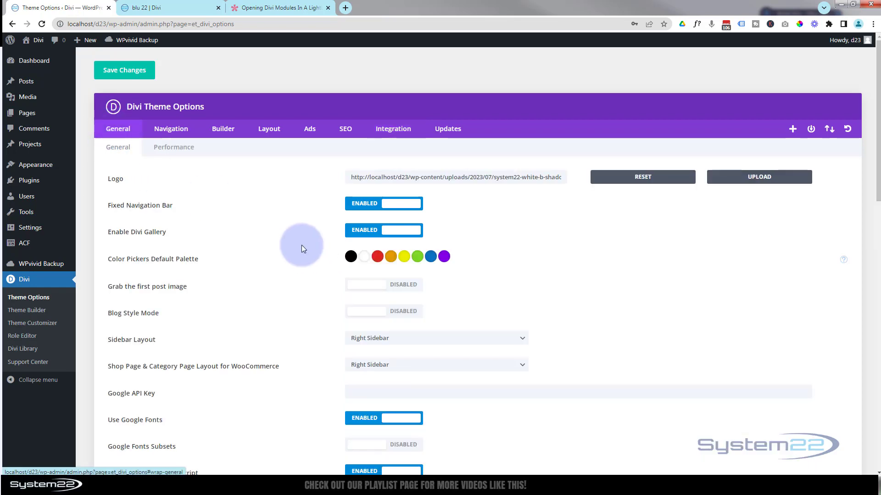
pyautogui.scroll(-15, 299, 241)
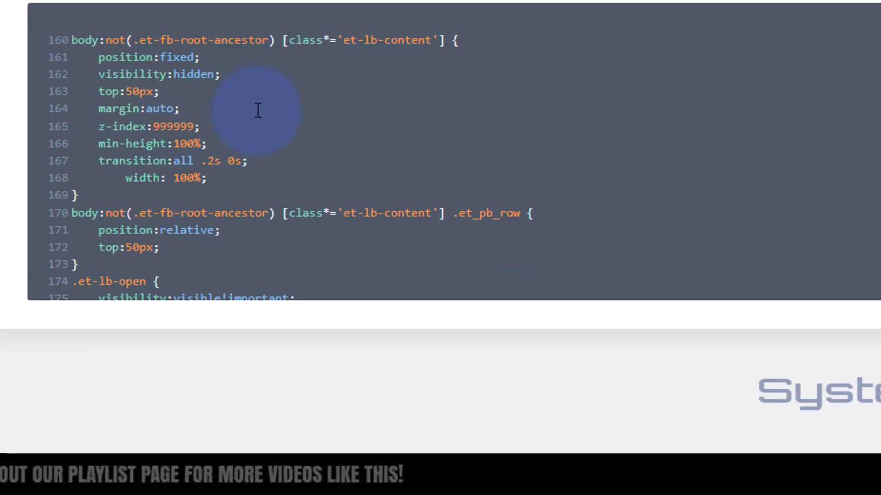
pyautogui.scroll(-2, 457, 309)
pyautogui.scroll(-3, 258, 111)
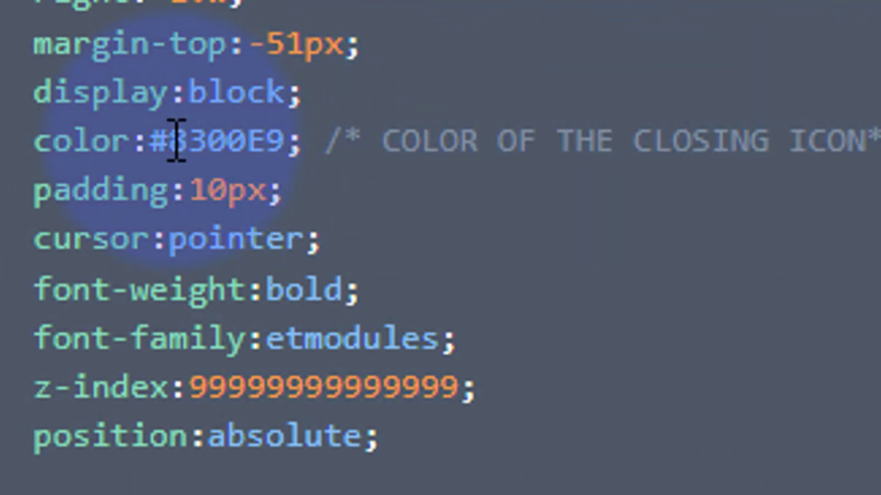
pyautogui.moveTo(174, 139); pyautogui.dragTo(284, 135)
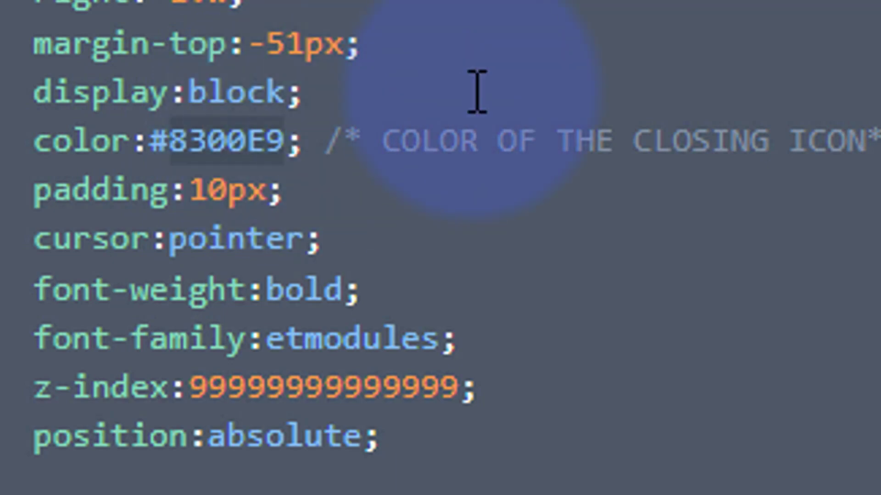
pyautogui.write('fff')
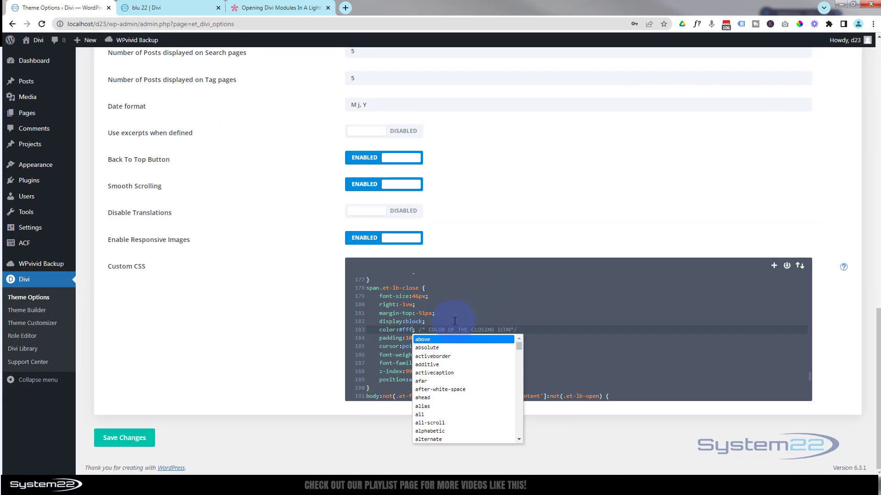
pyautogui.click(550, 328)
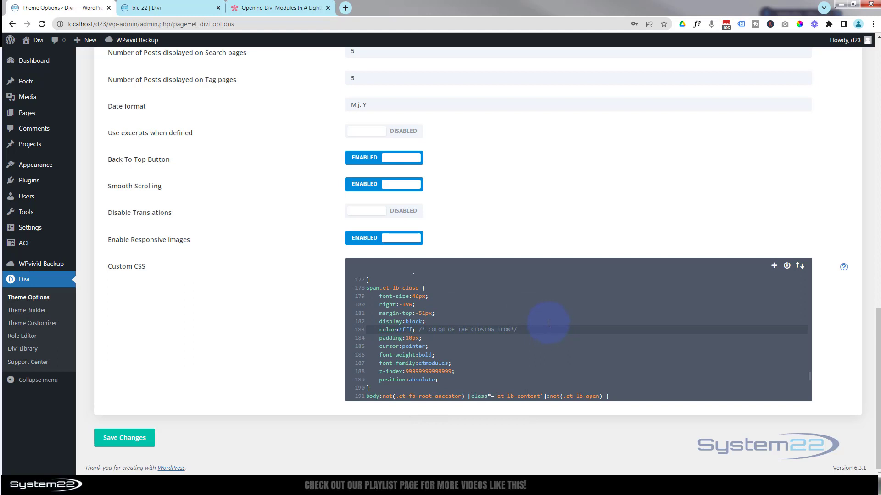
pyautogui.click(124, 440)
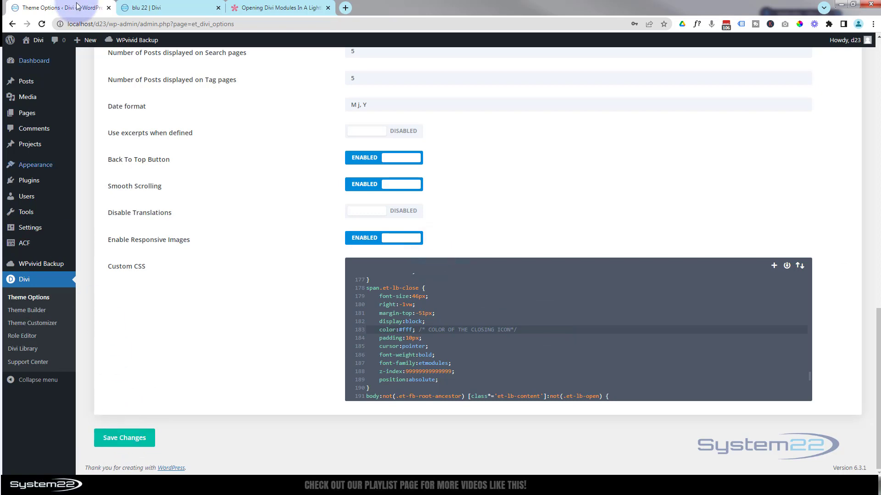
# Reload the site page and open the lightbox with Morer Information! to check the close X.
pyautogui.click(177, 8)
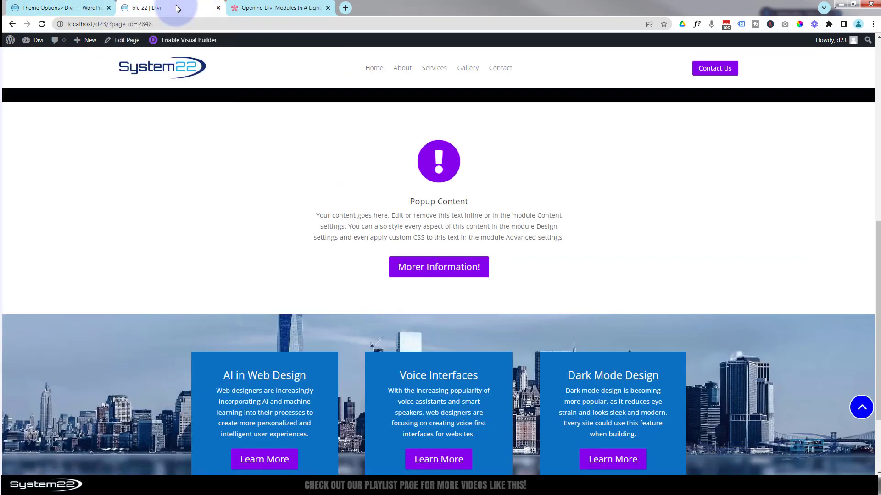
pyautogui.click(43, 24)
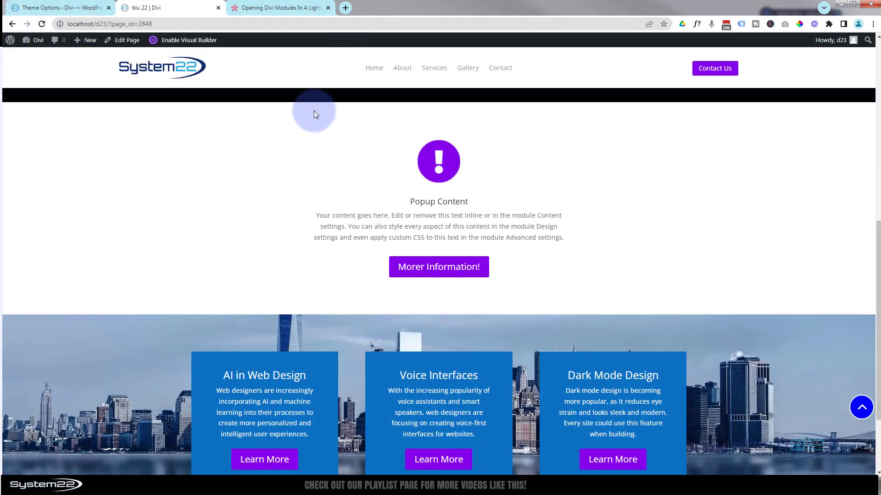
pyautogui.click(433, 273)
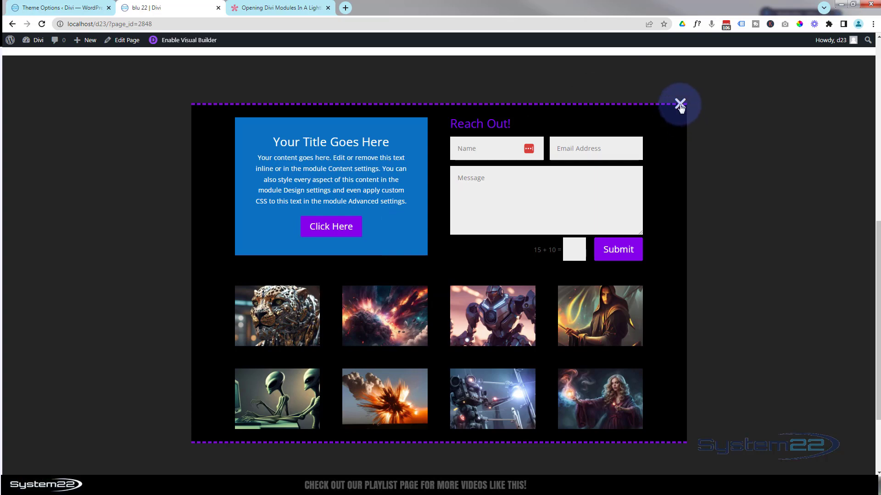
# Close and reopen the lightbox three times to confirm the white close X works.
pyautogui.click(680, 105)
pyautogui.click(414, 267)
pyautogui.click(678, 104)
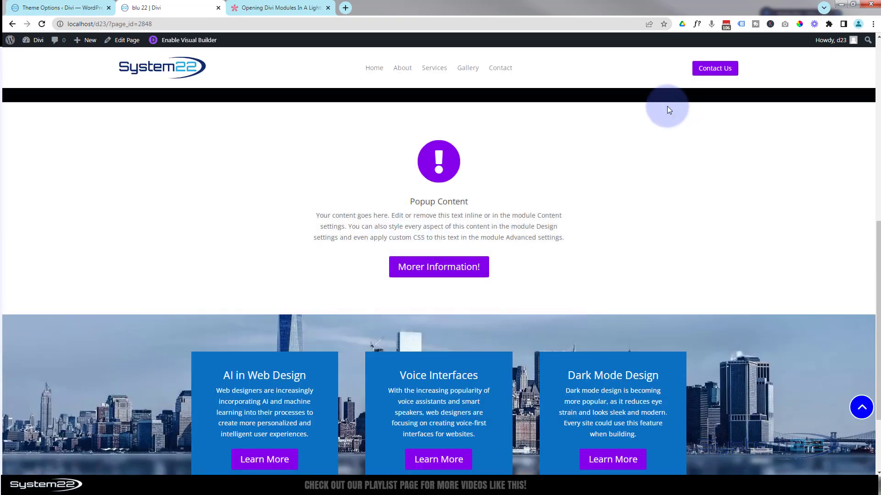
pyautogui.click(439, 267)
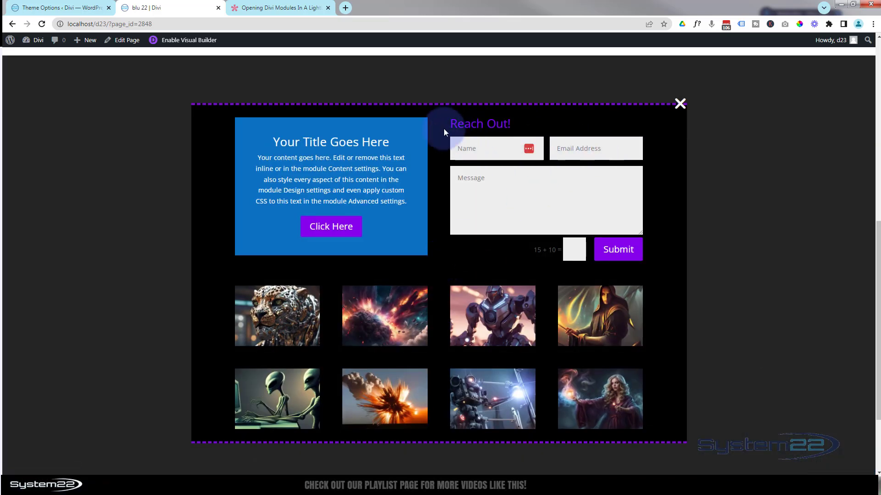
pyautogui.click(680, 103)
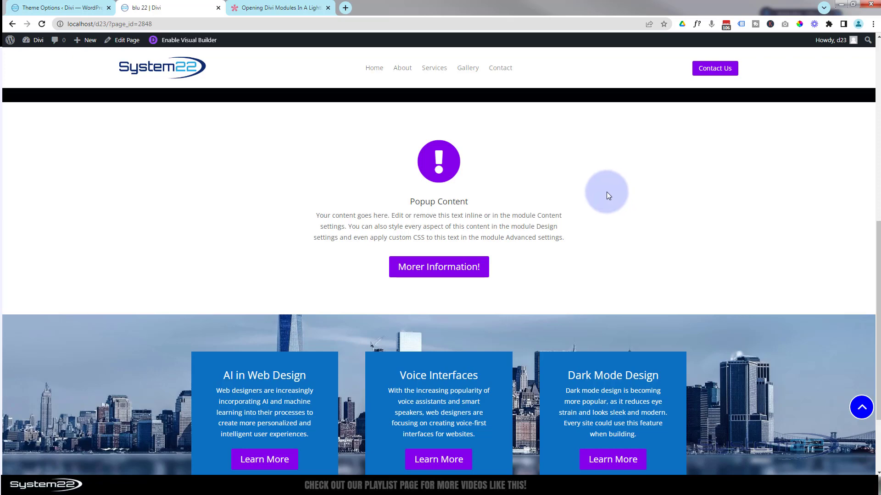
pyautogui.click(439, 268)
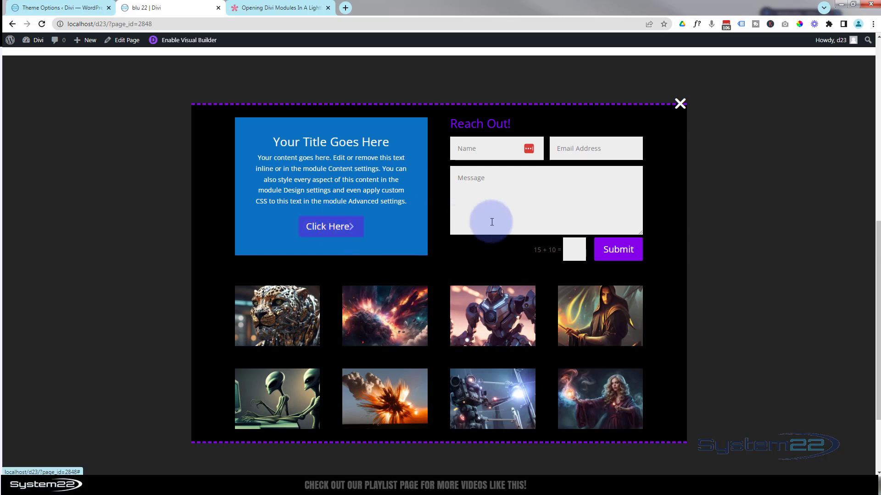
# Close the lightbox with the white X, reopen it via Morer Information!, and close it again.
pyautogui.click(680, 103)
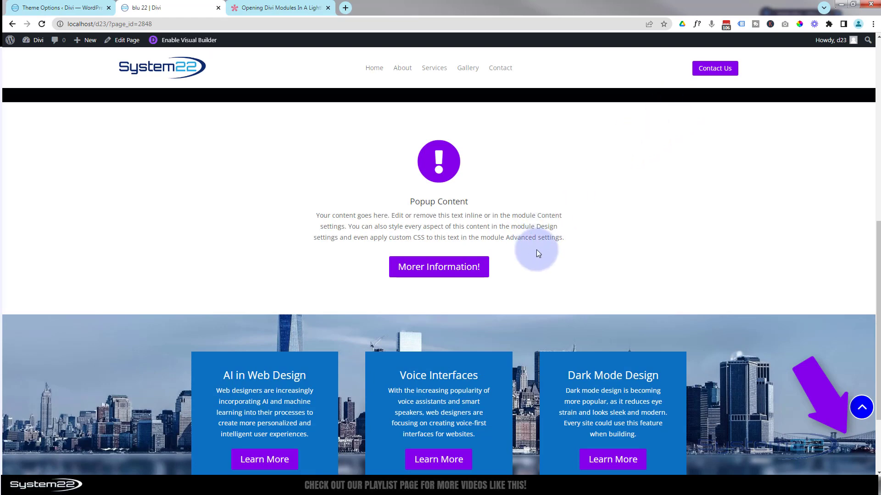
pyautogui.scroll(-1, 607, 244)
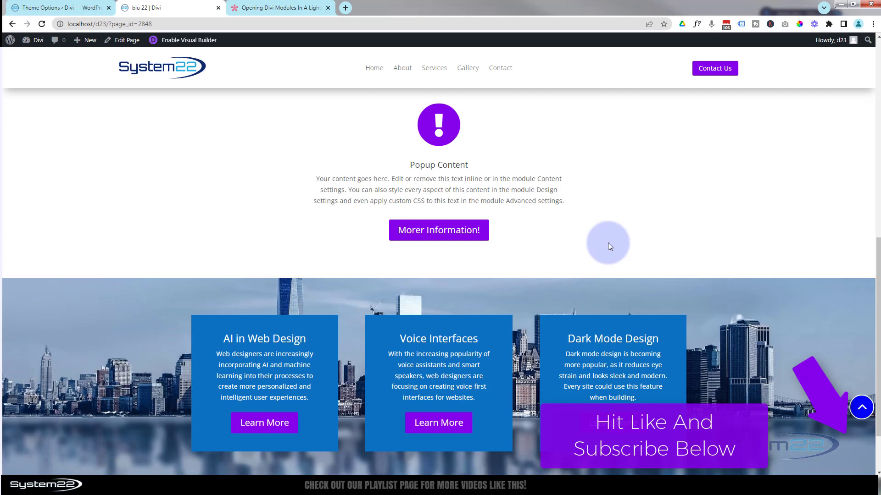
pyautogui.click(441, 236)
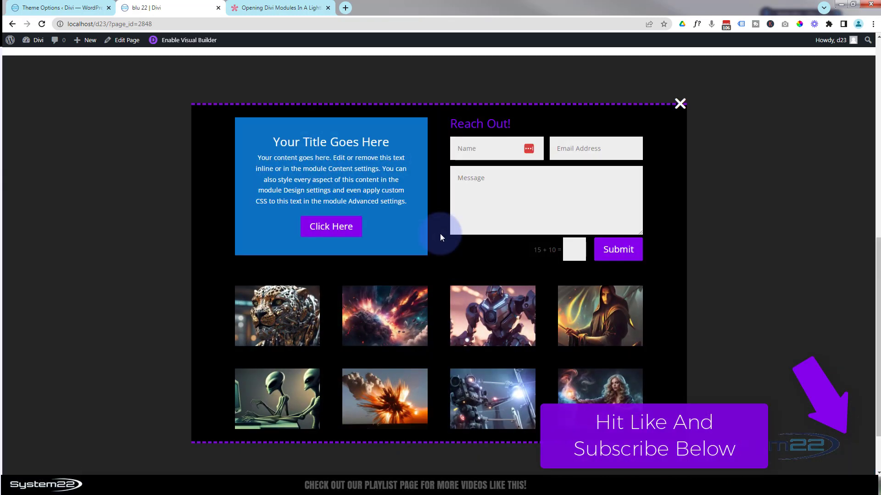
pyautogui.click(680, 104)
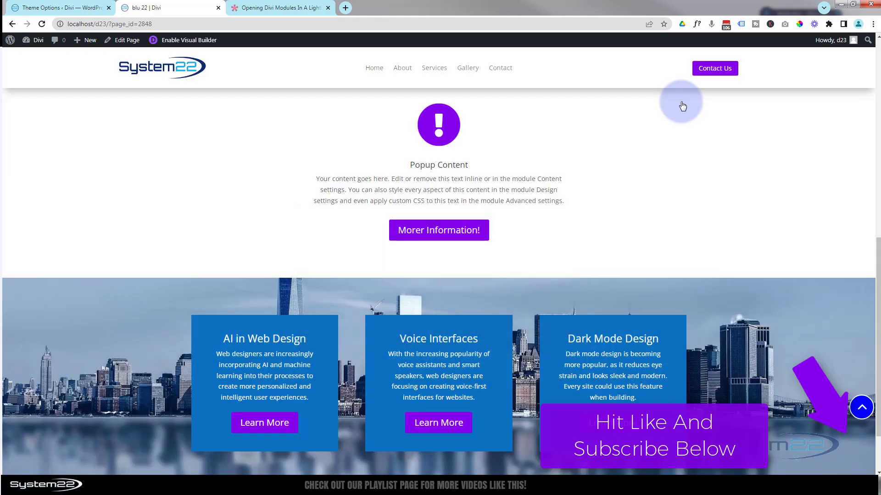